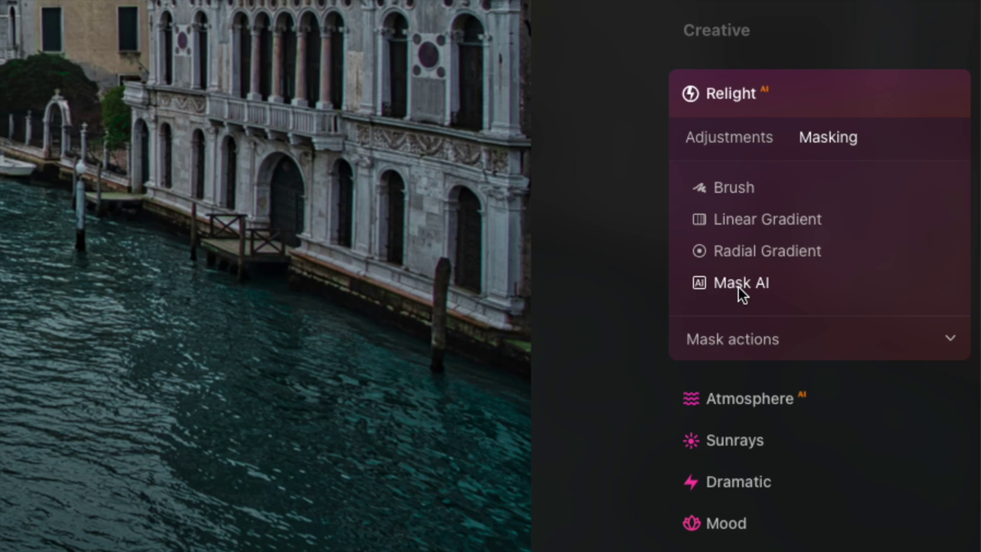
Step: Preview the Mask AI regions for sky, architecture and water on the Venice canal photo
left_click(737, 284)
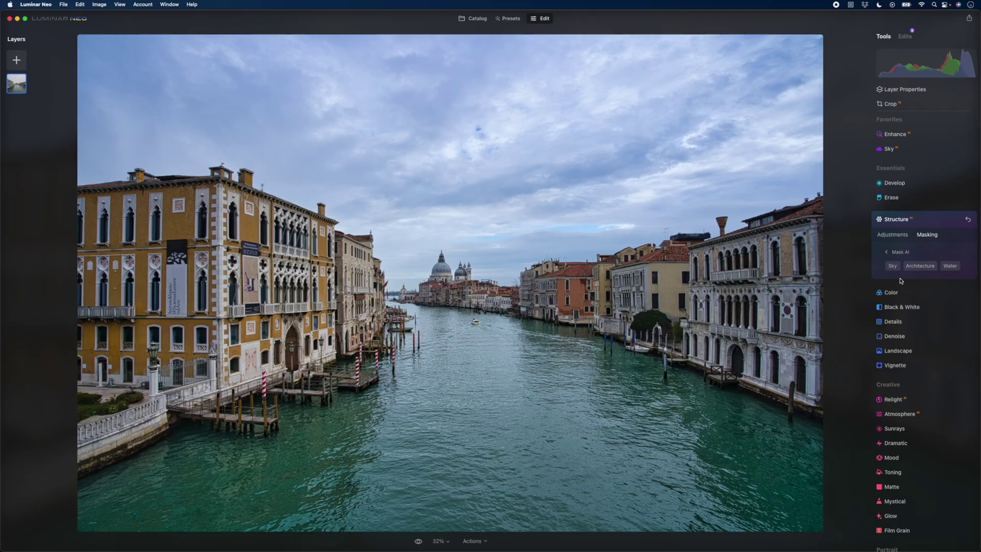
left_click(893, 265)
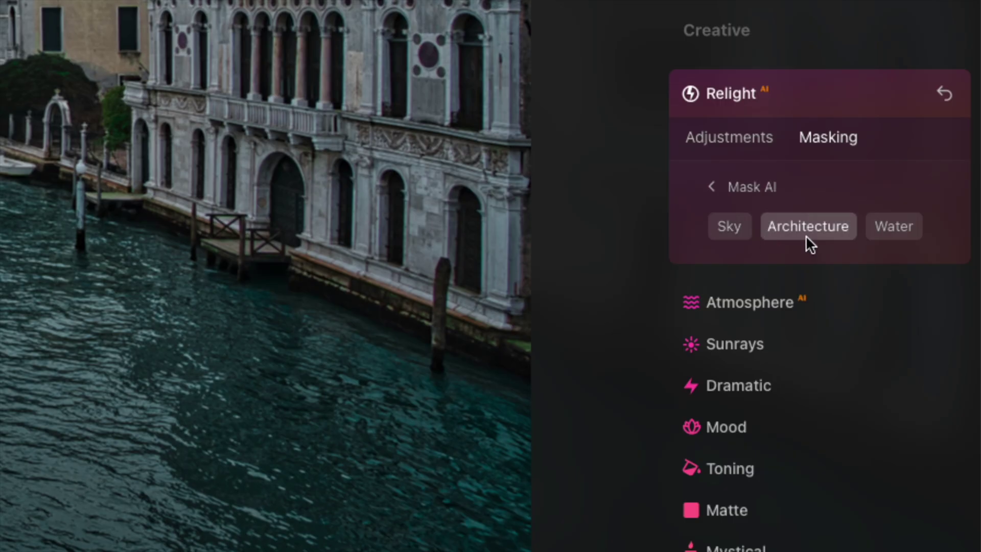
left_click(951, 266)
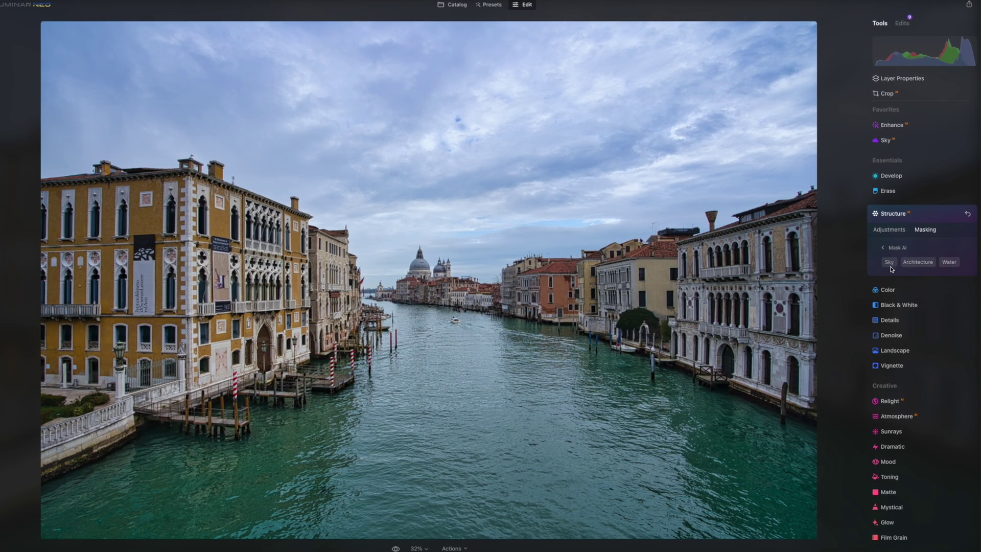
left_click(891, 267)
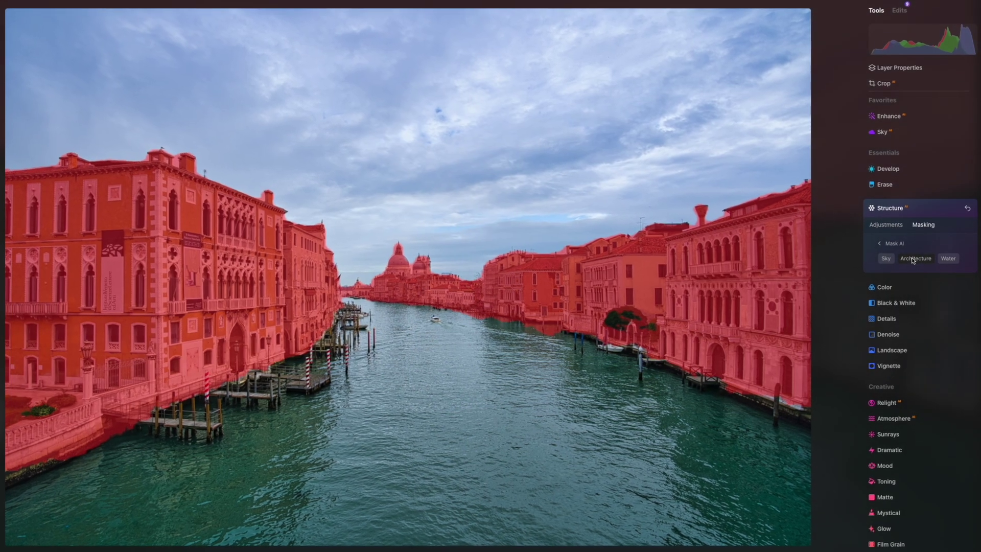
left_click(951, 259)
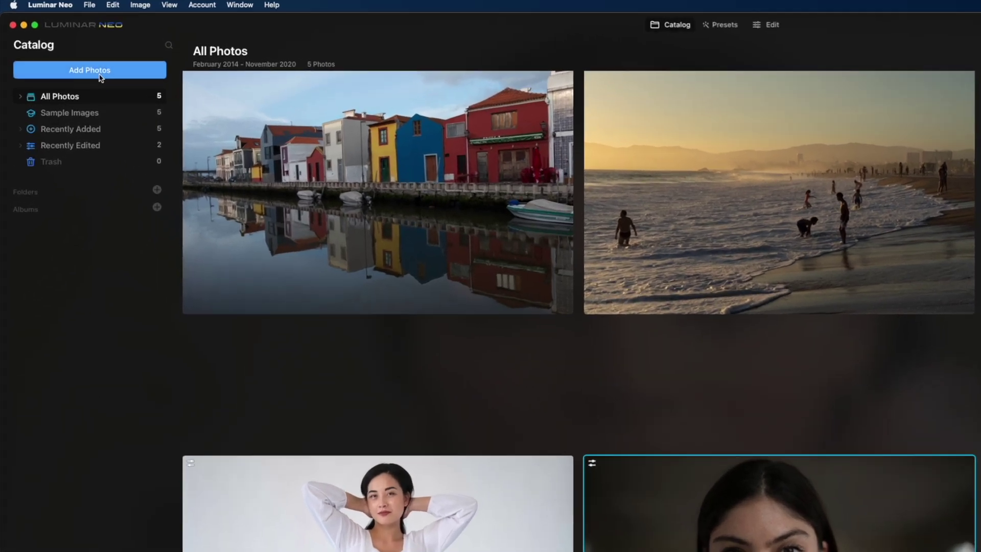
Step: Add the three ARW photos in the Images folder to the catalog
left_click(67, 51)
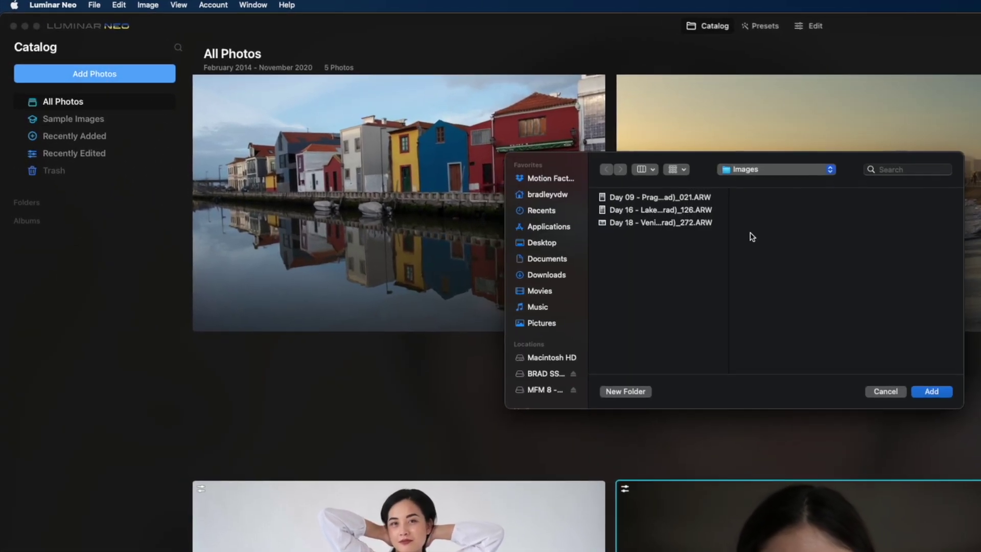
left_click(692, 199)
left_click(690, 223, "shift")
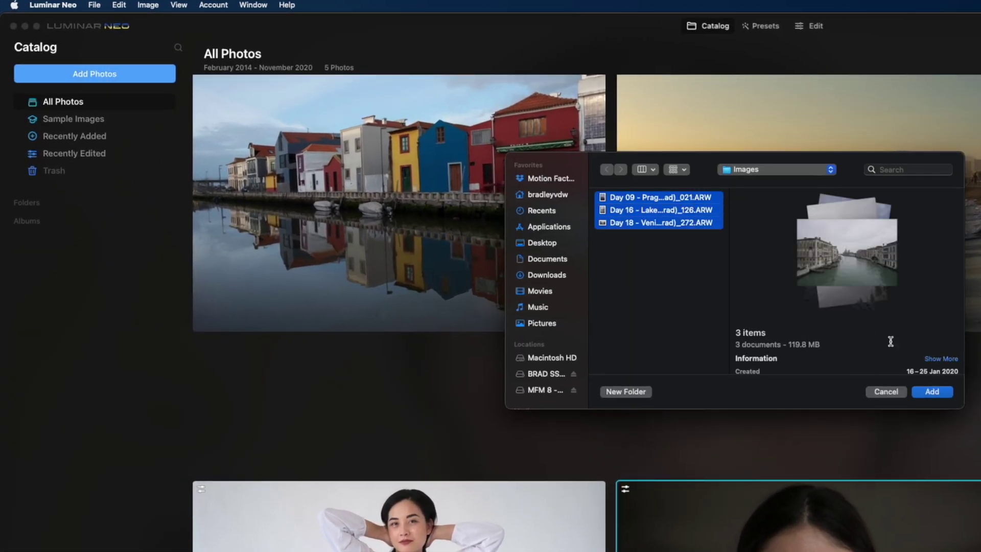
left_click(930, 392)
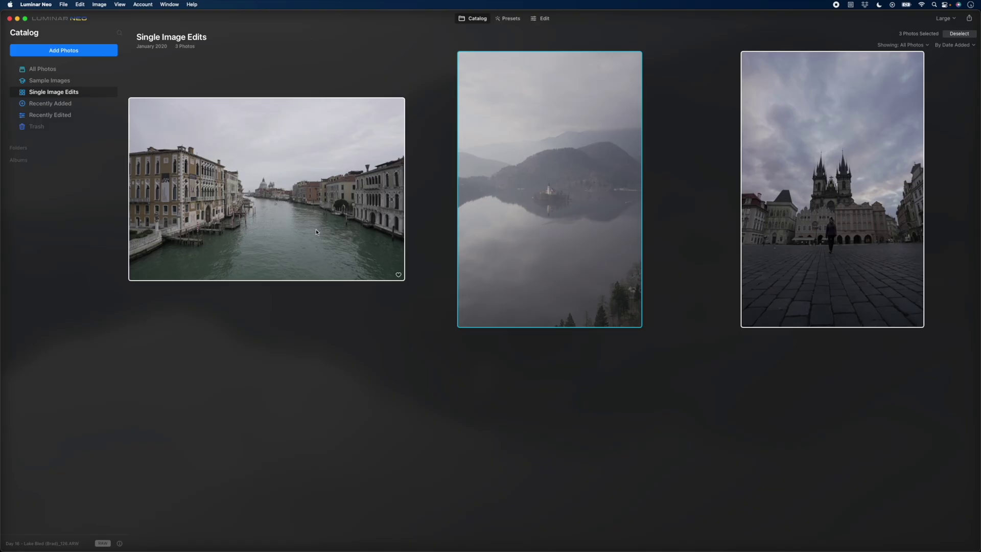
Step: Apply the Clear Skies preset from the Scenery collection to the Venice canal photo
left_click(316, 231)
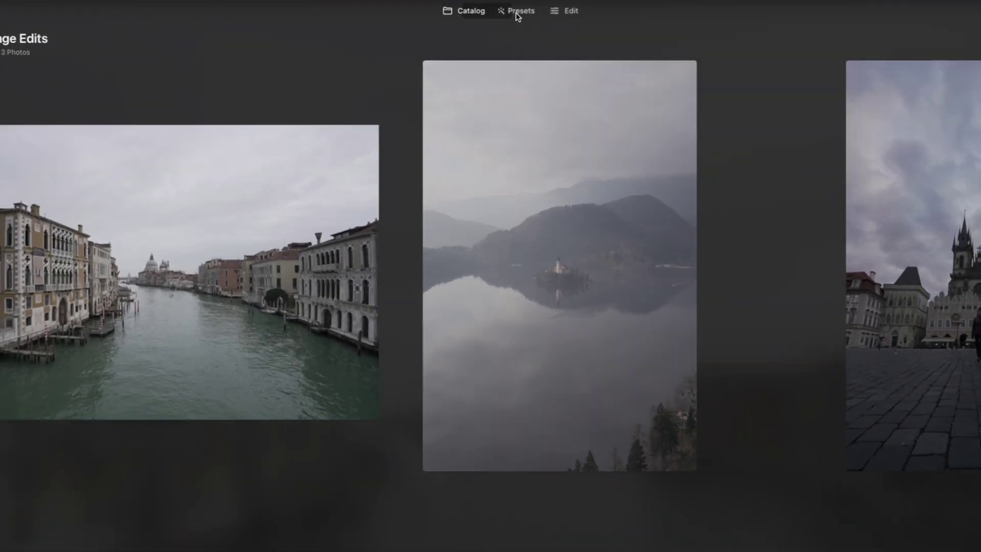
left_click(518, 12)
scroll(860, 421, "down", 14)
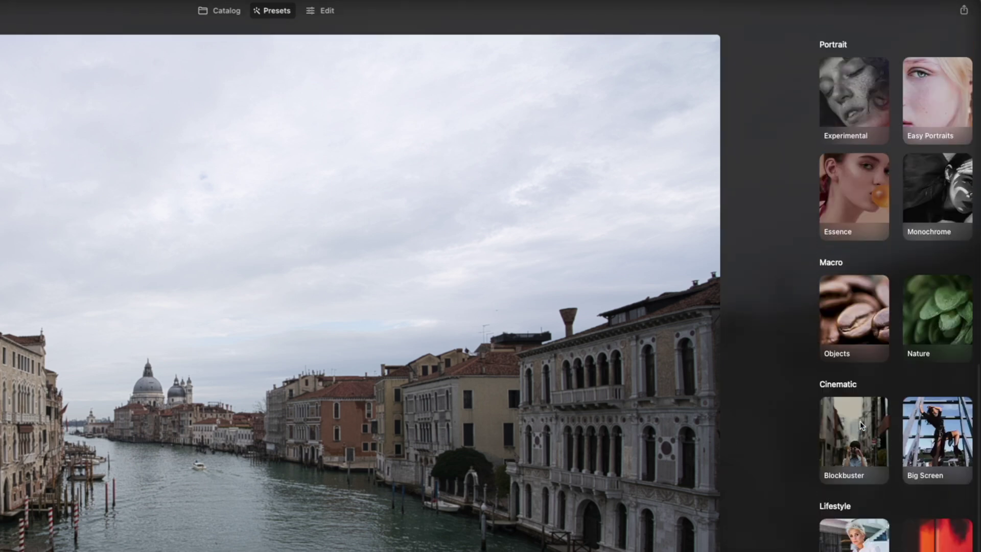
scroll(860, 421, "up", 15)
left_click(915, 269)
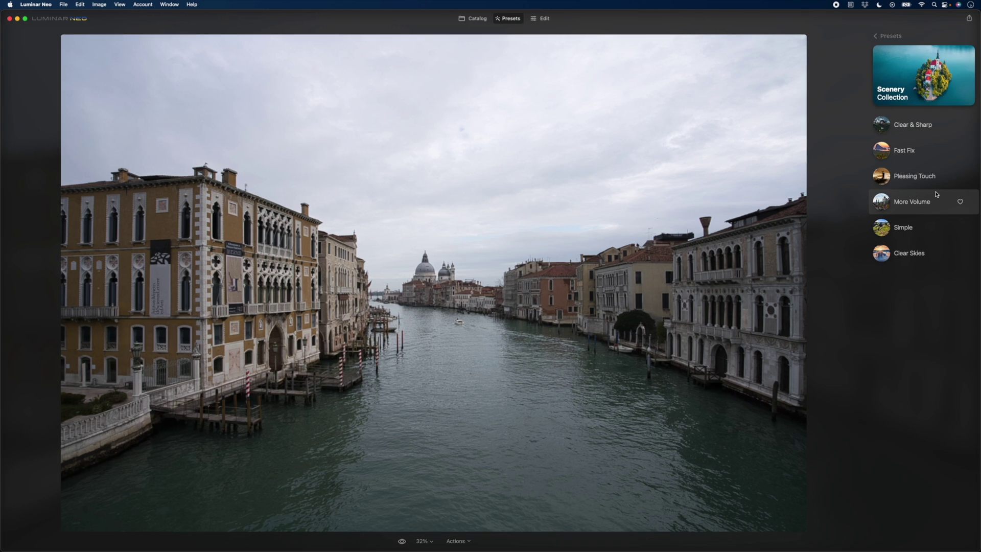
left_click(912, 252)
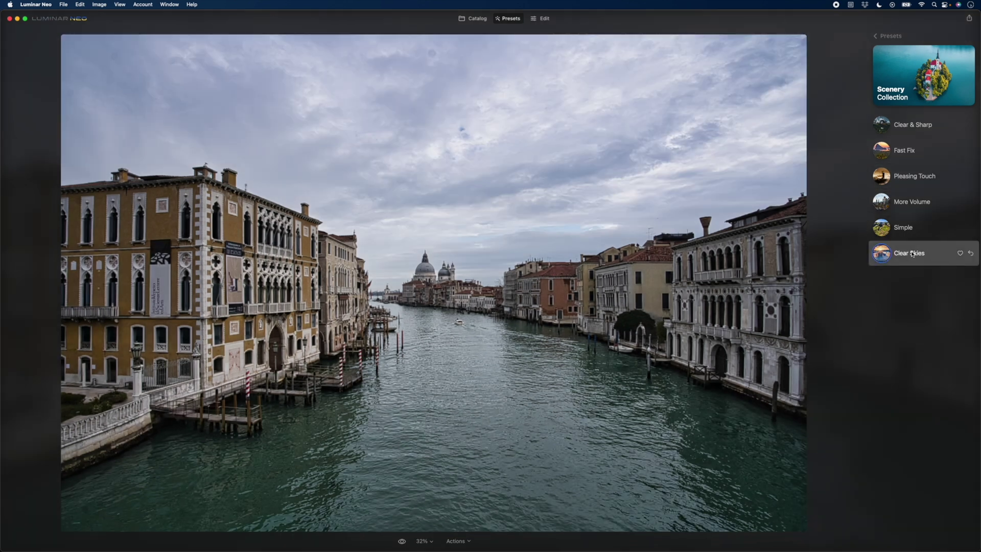
Step: Set the Develop white balance by sampling a neutral point near the striped mooring pole on the near dock
left_click(544, 20)
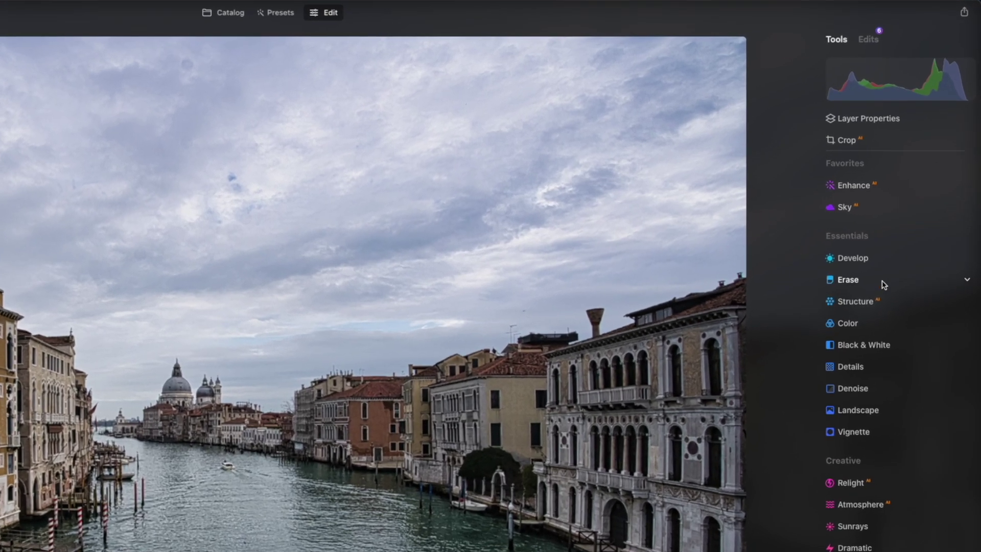
left_click(902, 183)
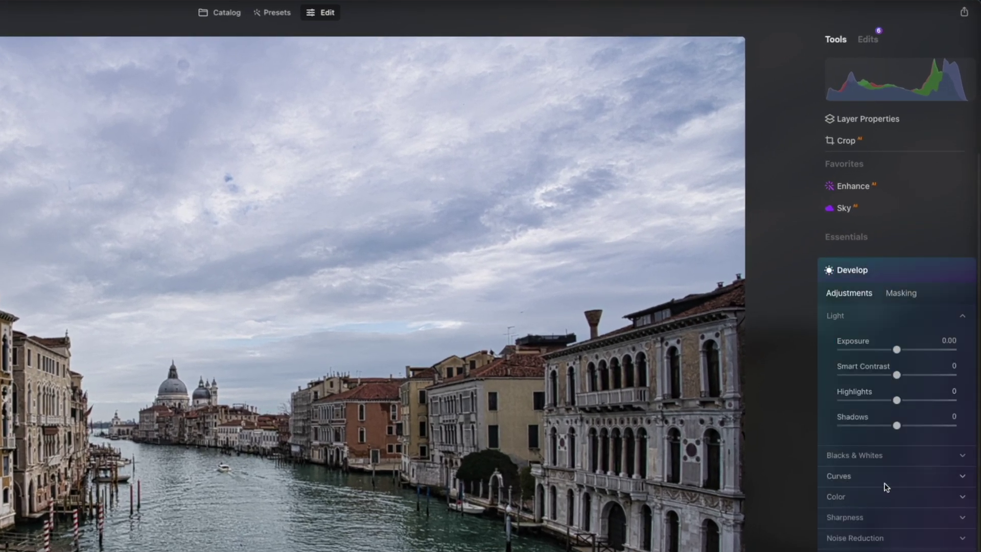
left_click(890, 458)
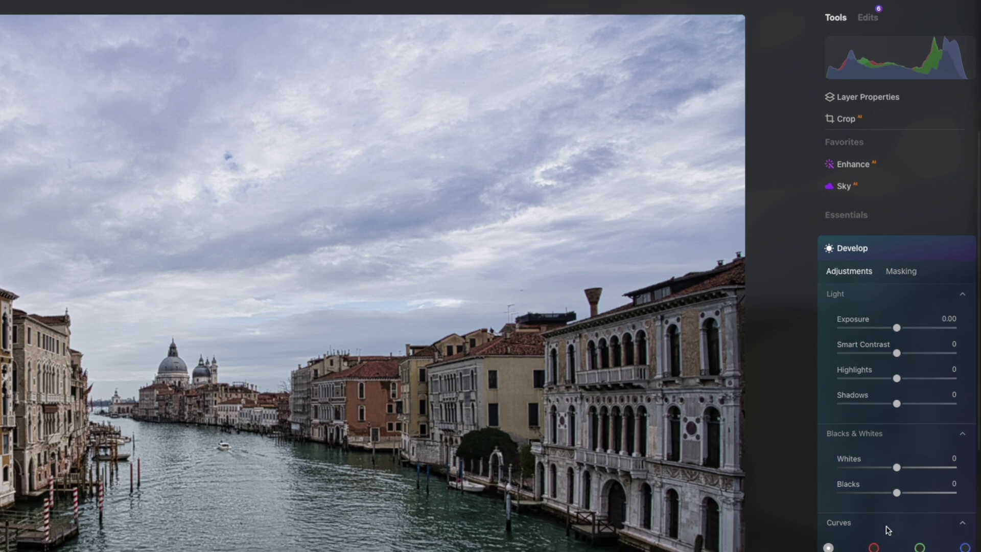
left_click(888, 542)
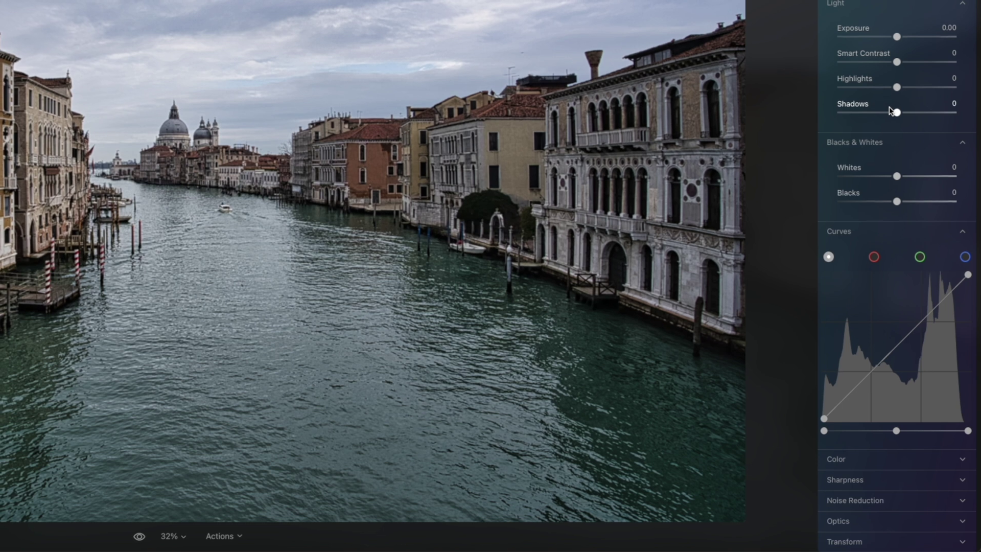
scroll(892, 109, "down", 5)
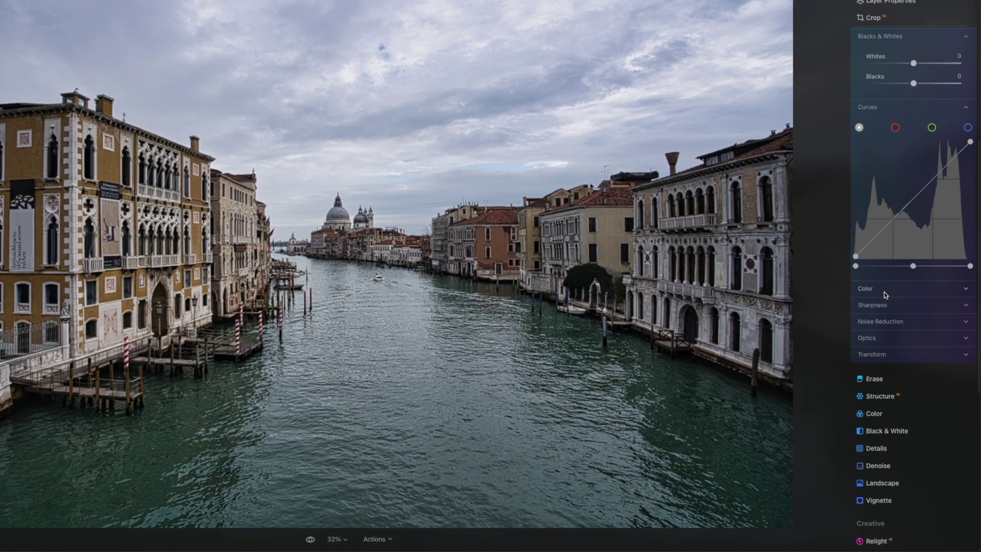
left_click(884, 294)
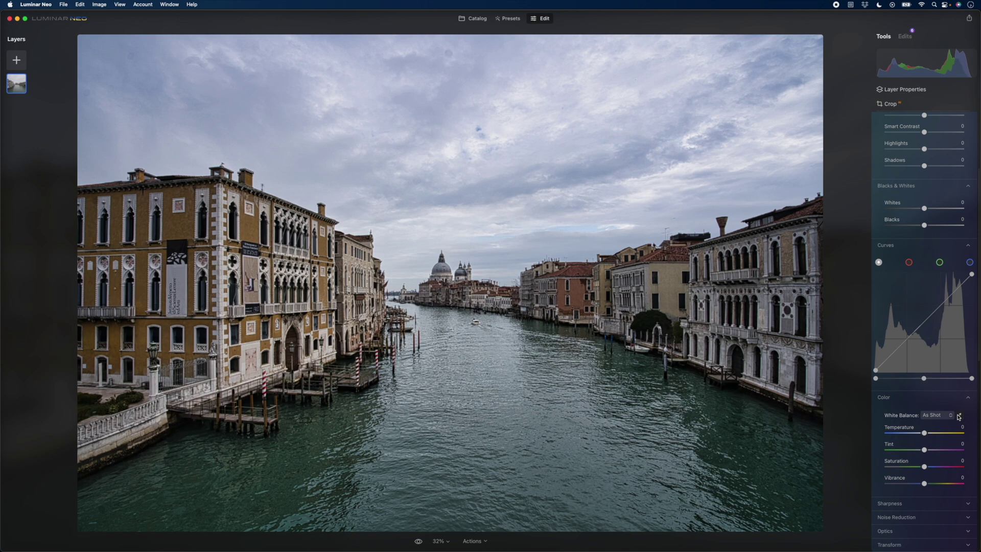
left_click(959, 415)
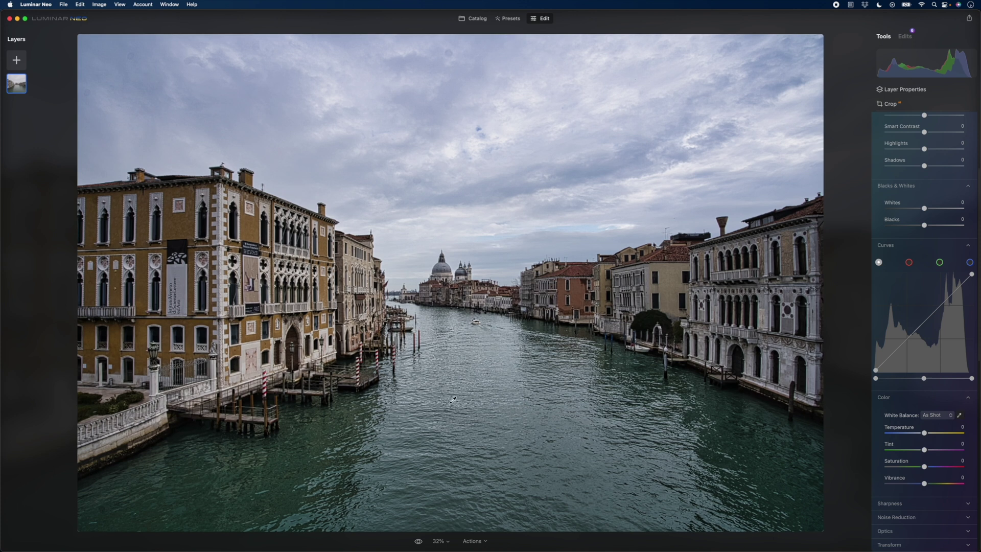
left_click(268, 377)
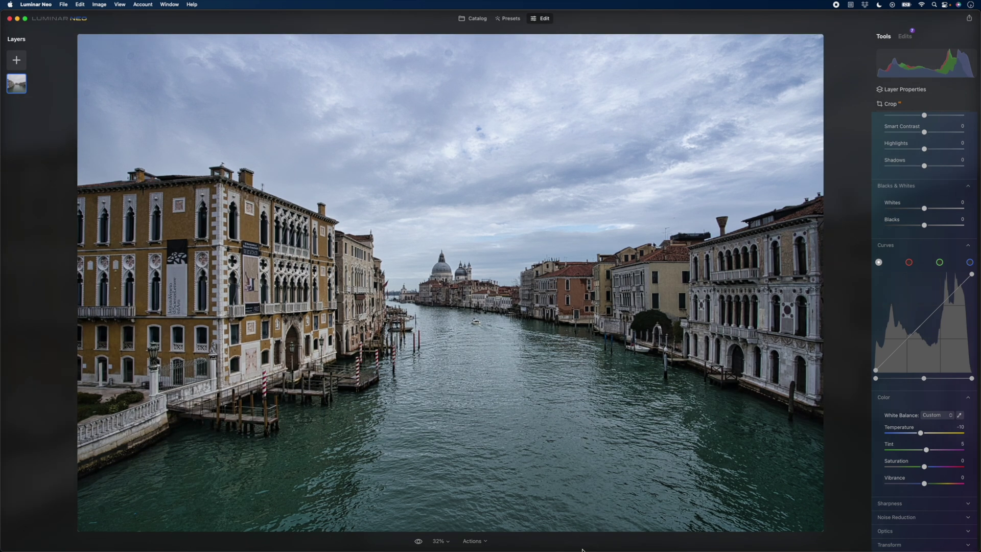
Step: Set Saturation to 20, Vibrance to 15, Shadows to 45 and Blacks to 15 in Develop
left_click_drag(924, 467, 929, 467)
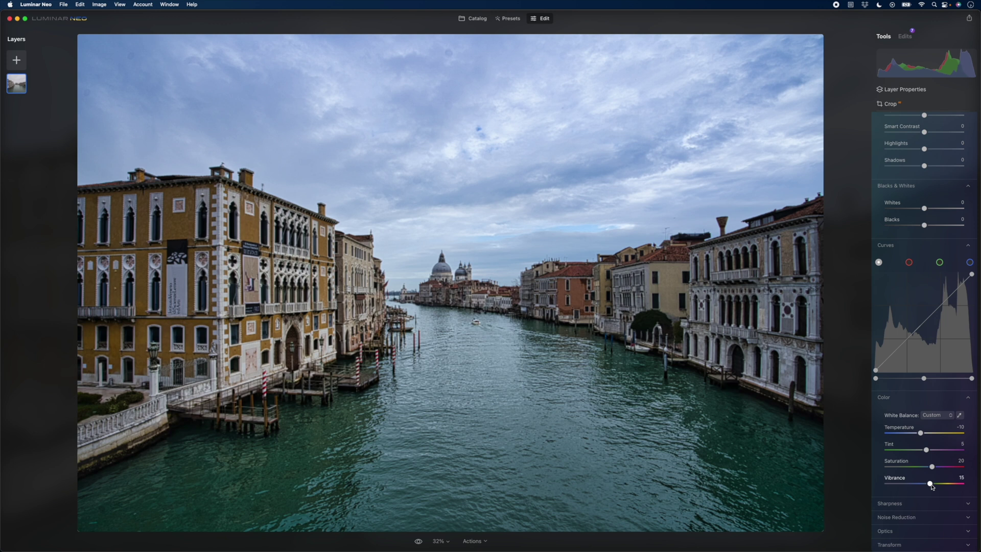
scroll(932, 486, "up", 5)
left_click_drag(924, 294, 933, 294)
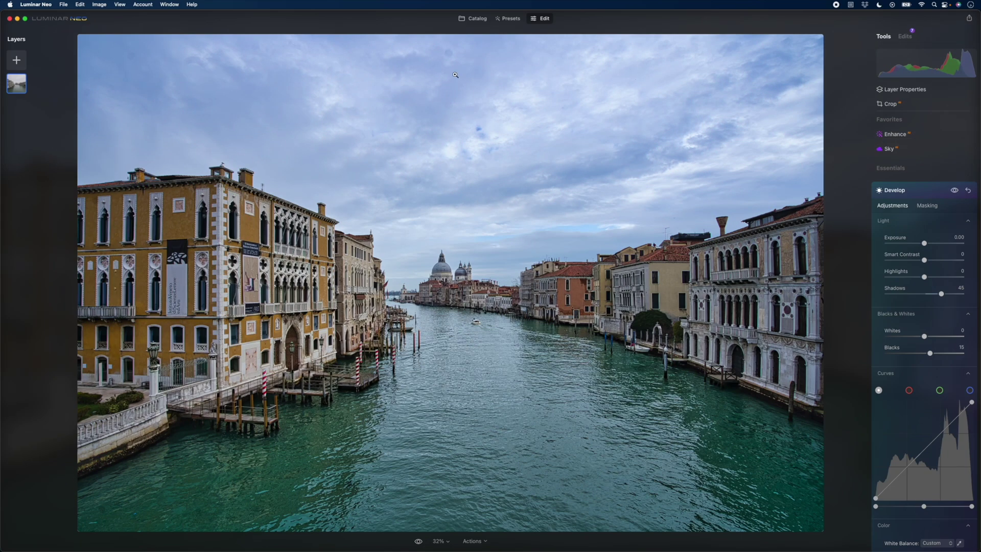
Step: Check the sky for sensor dust and remove the dust spots automatically with the Erase tool
left_click(455, 75)
left_click(503, 124)
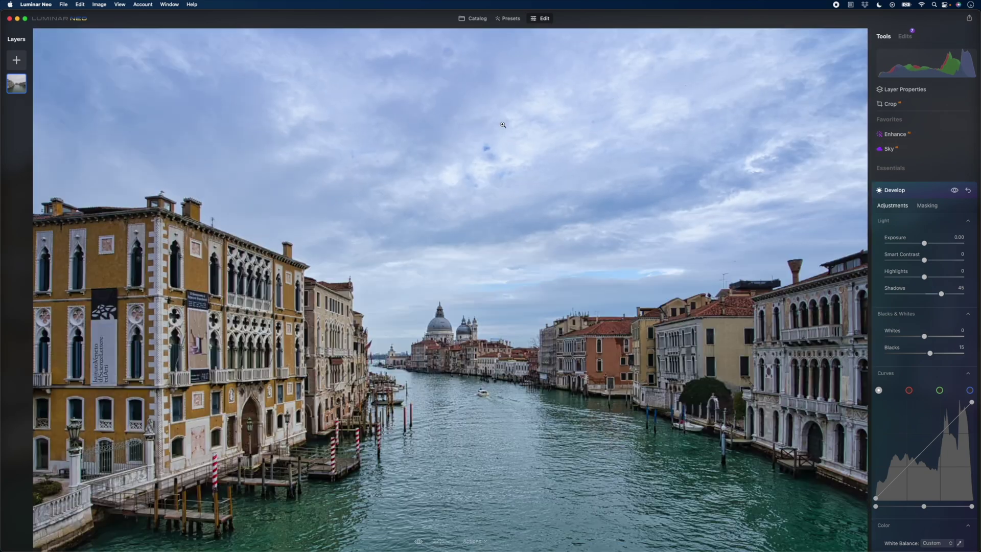
left_click(123, 60)
left_click_drag(137, 61, 197, 112)
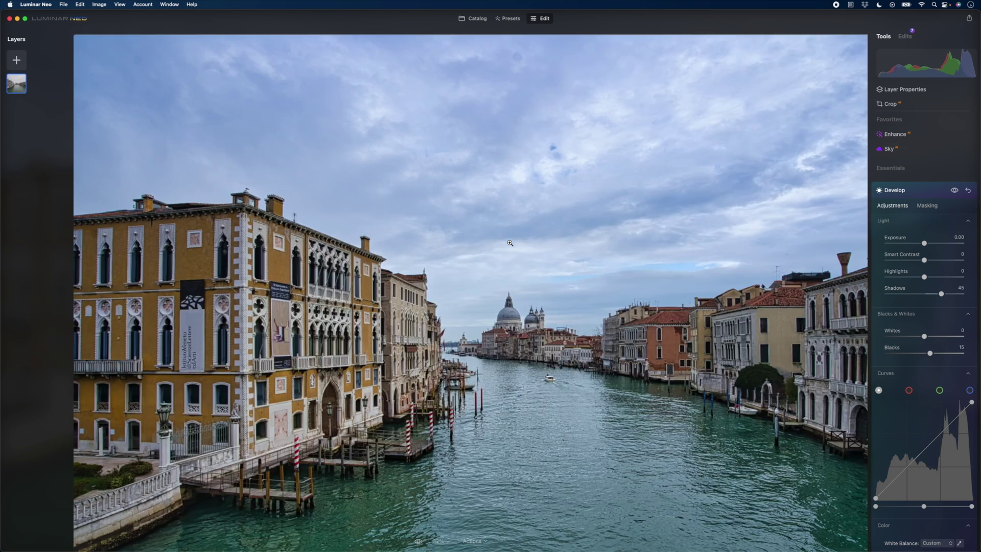
left_click(510, 244)
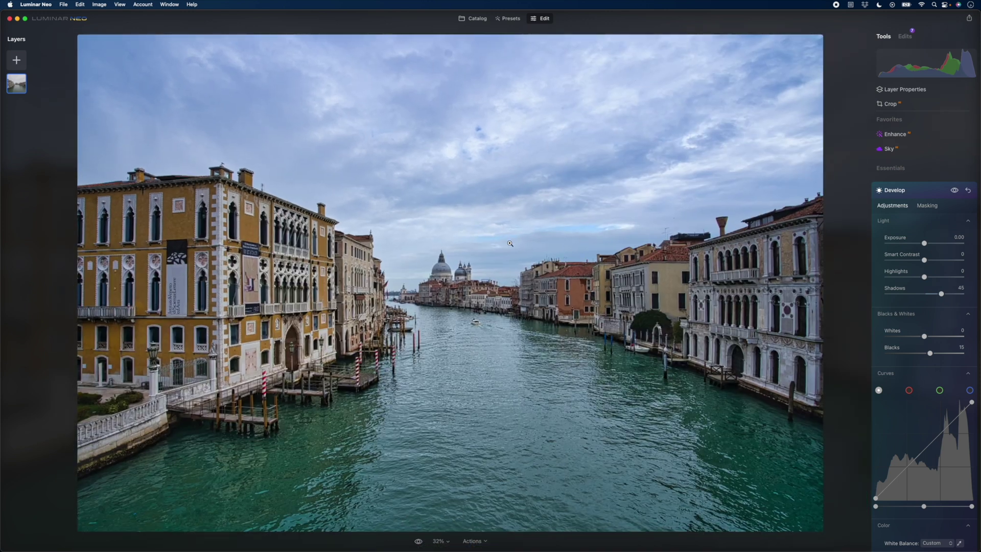
left_click(914, 190)
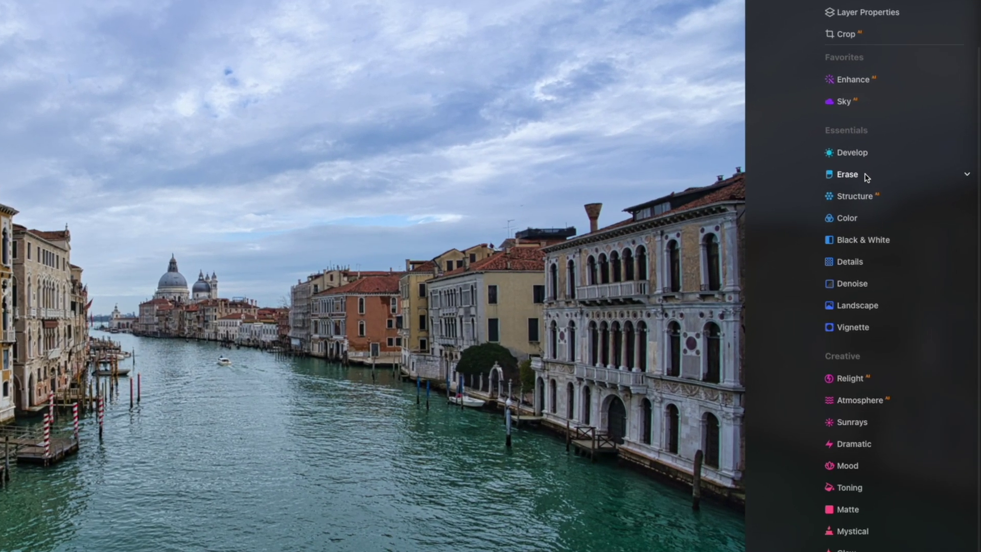
left_click(848, 175)
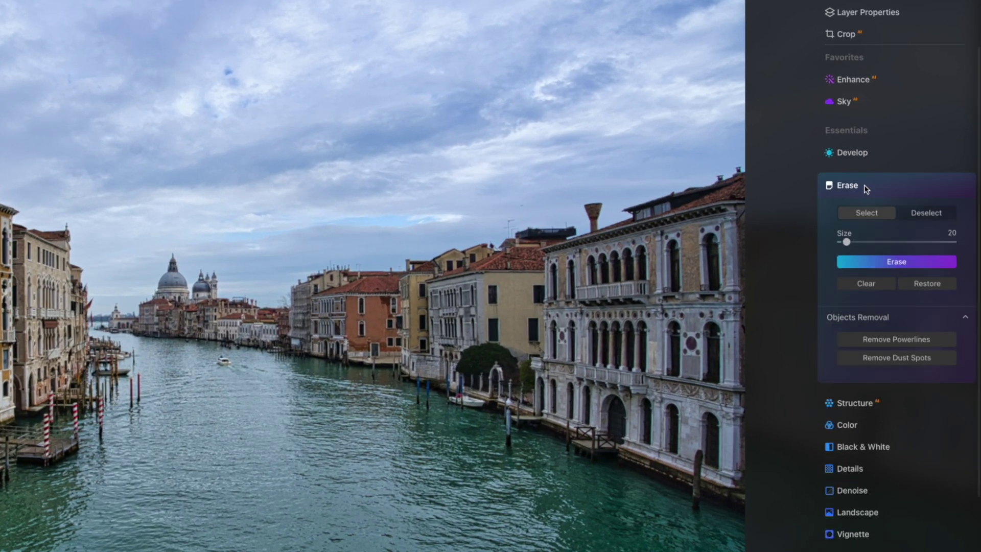
left_click(904, 359)
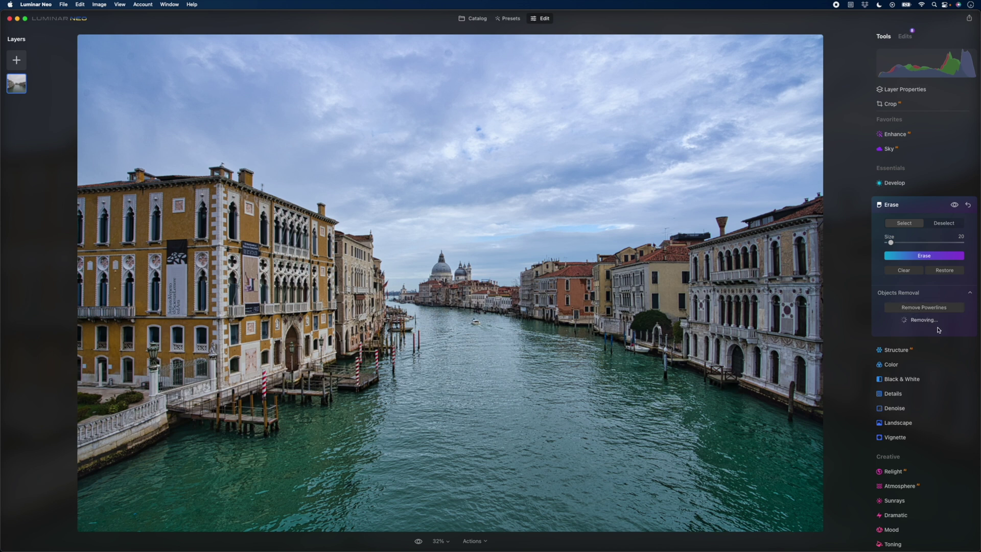
left_click(955, 205)
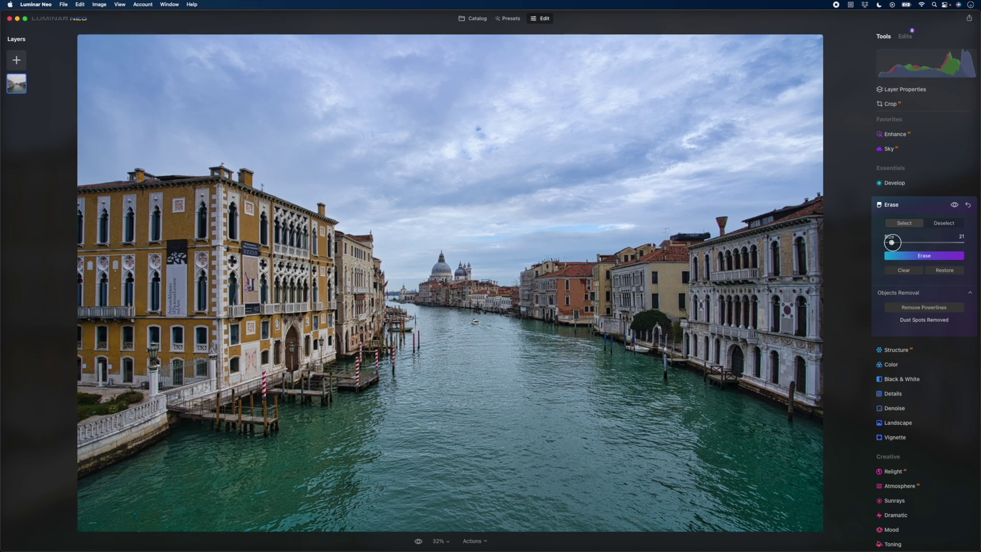
Step: Erase the patch of sky above the yellow building with a size 22 brush
left_click(892, 242)
left_click_drag(185, 62, 205, 65)
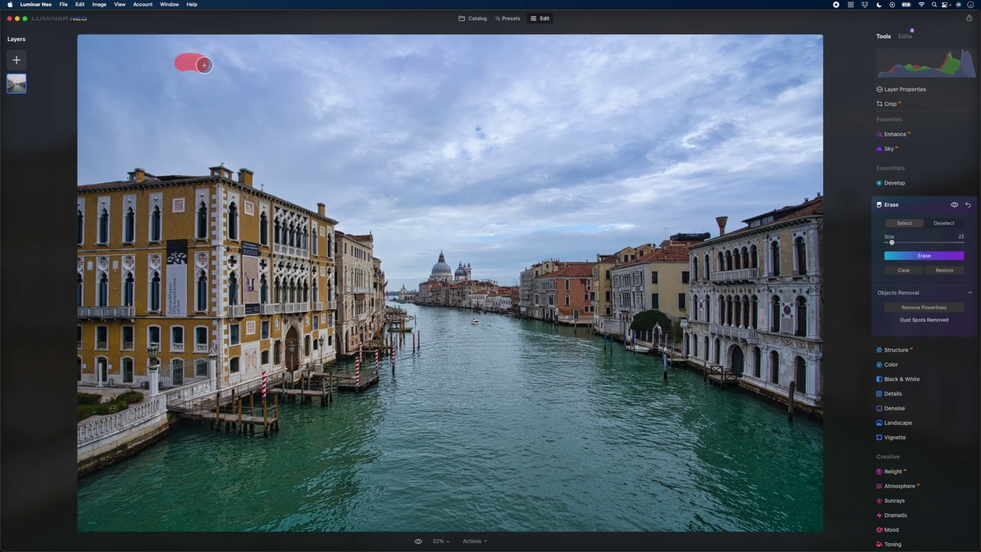
left_click(911, 256)
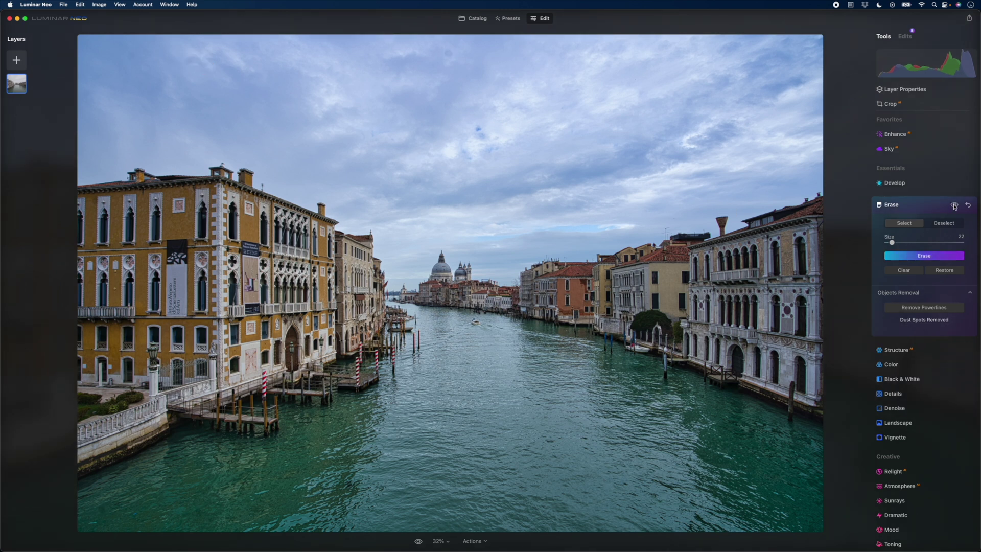
left_click(940, 205)
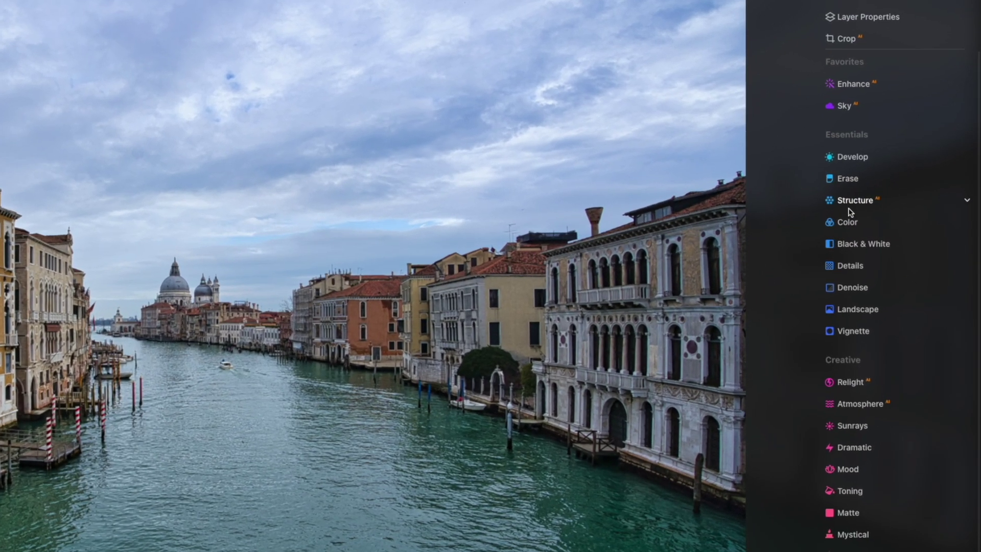
Step: Limit the Structure tool to the Architecture and Water areas with an AI mask, leaving Sky out
left_click(856, 204)
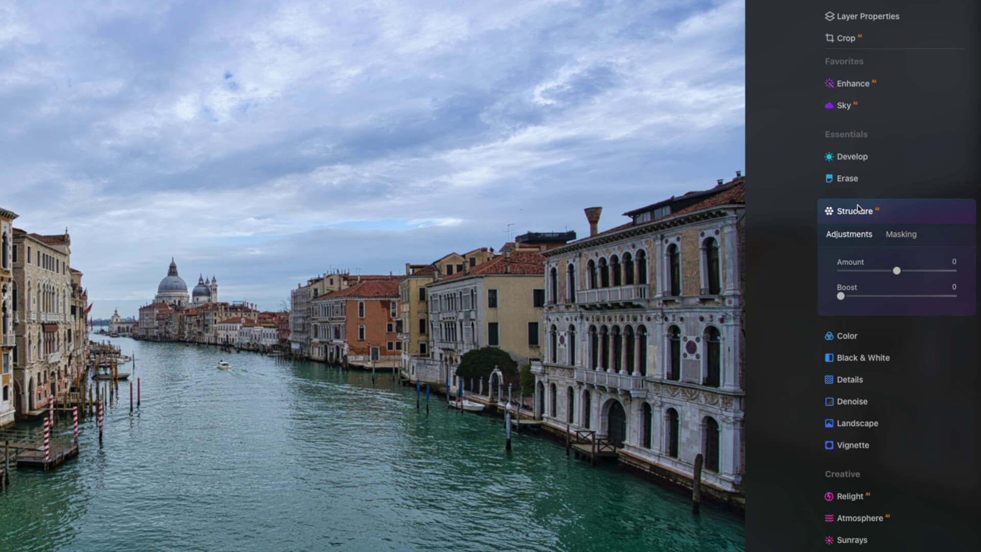
left_click(901, 235)
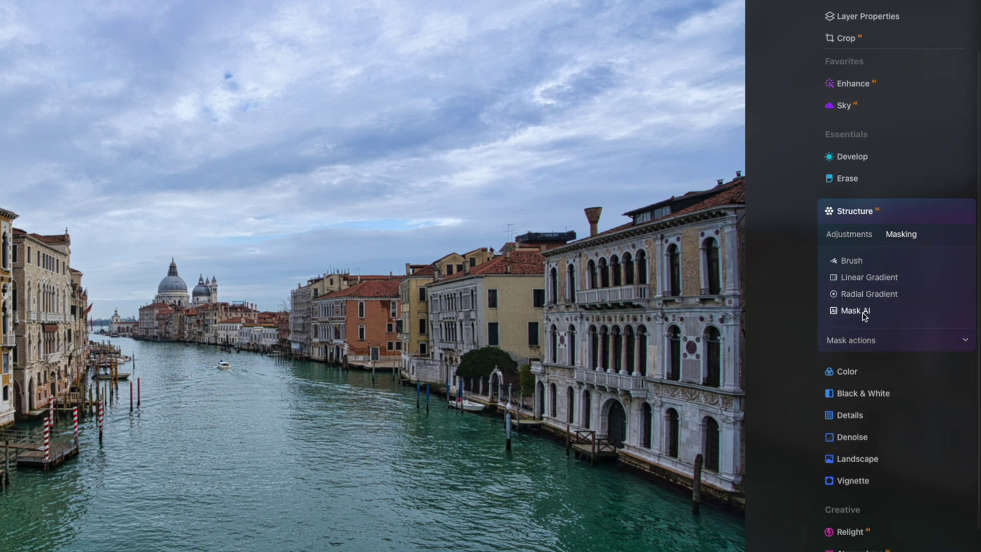
left_click(865, 310)
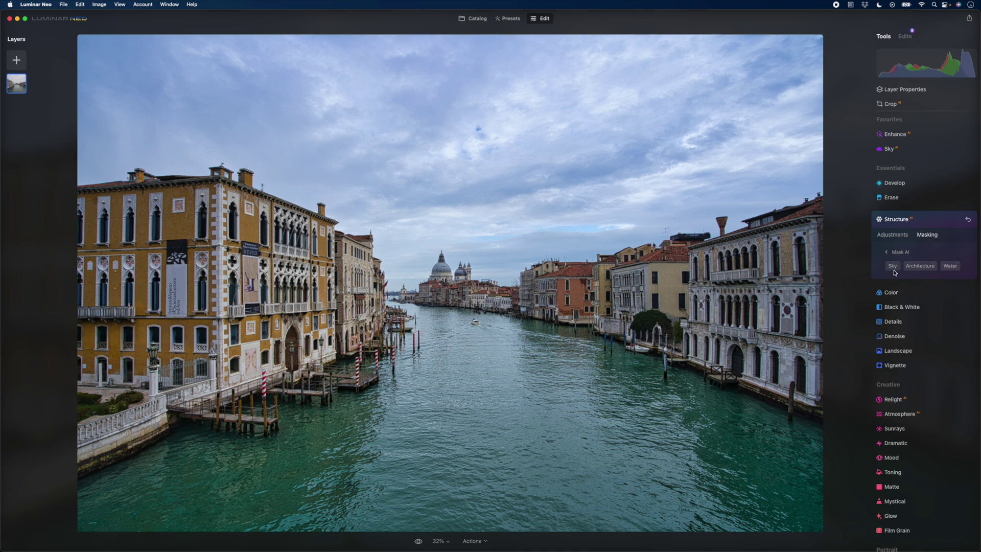
left_click(893, 265)
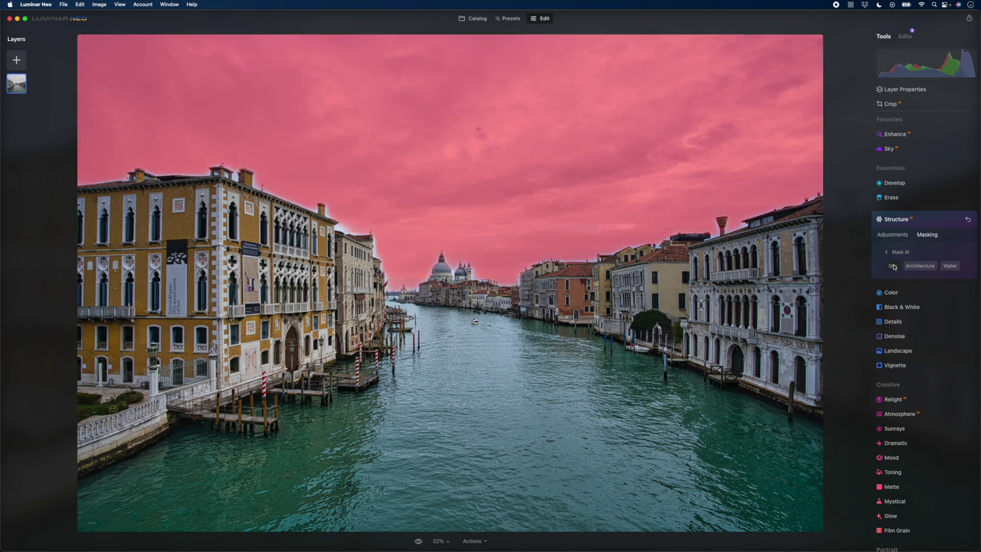
left_click(919, 266)
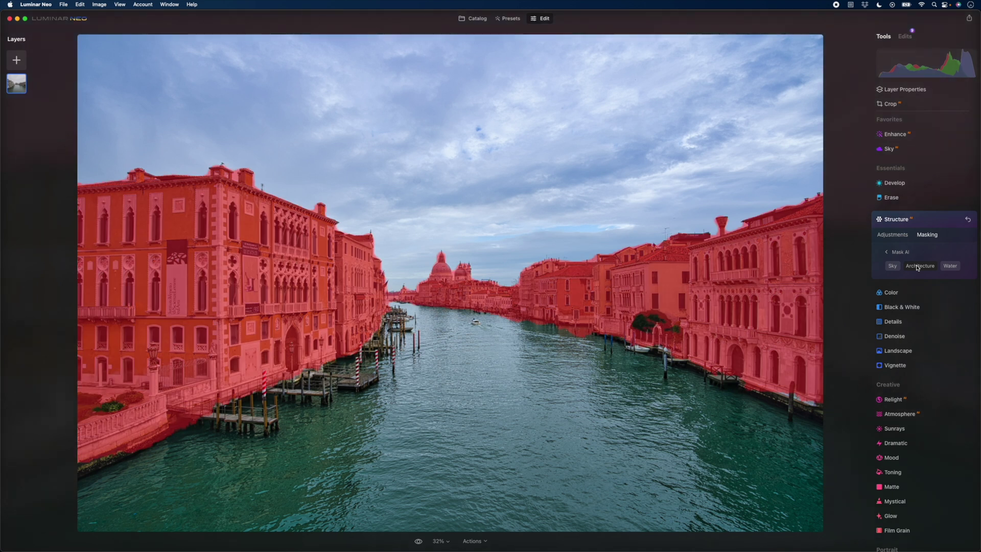
left_click(951, 266)
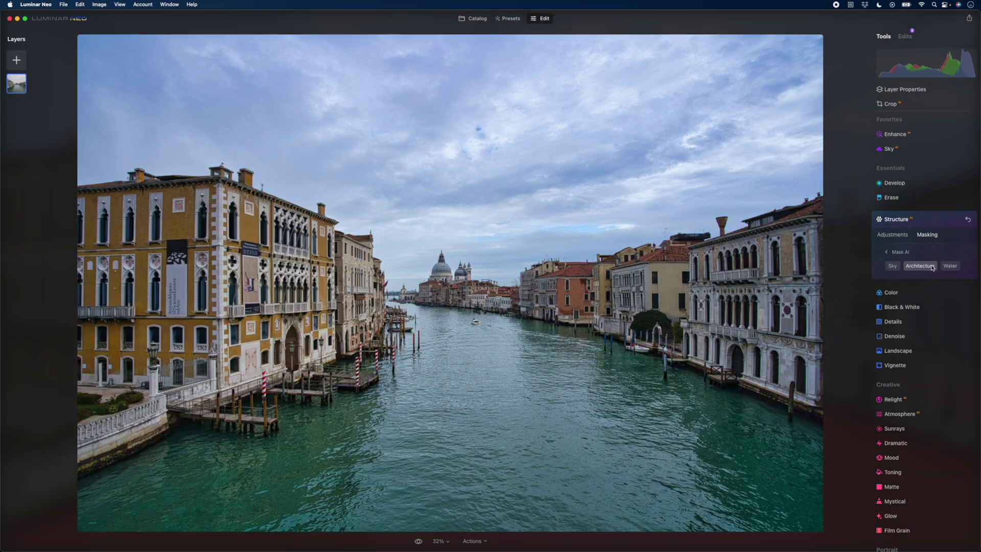
left_click(949, 266)
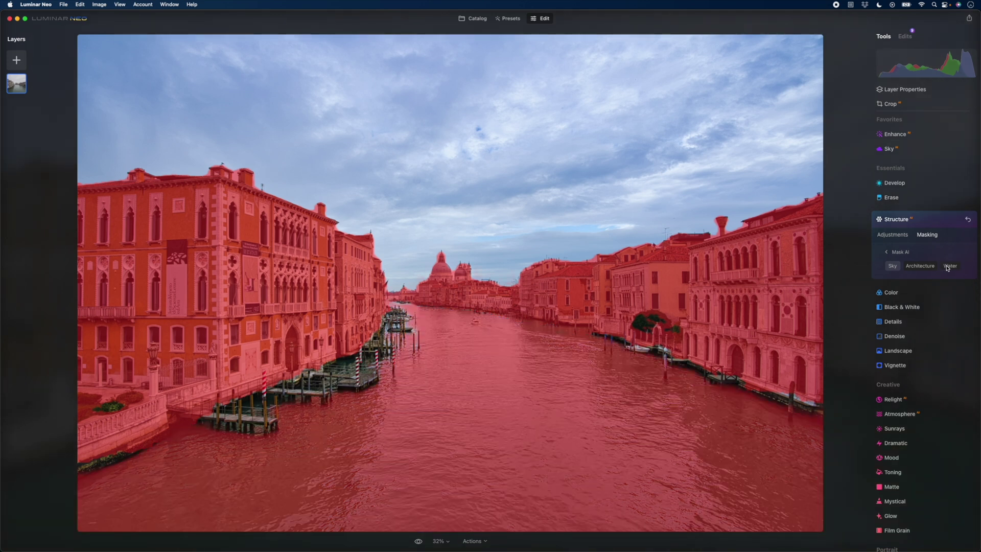
Step: Set the Structure Amount to 31 and Boost to 49, and compare the image with and without the effect
left_click(893, 234)
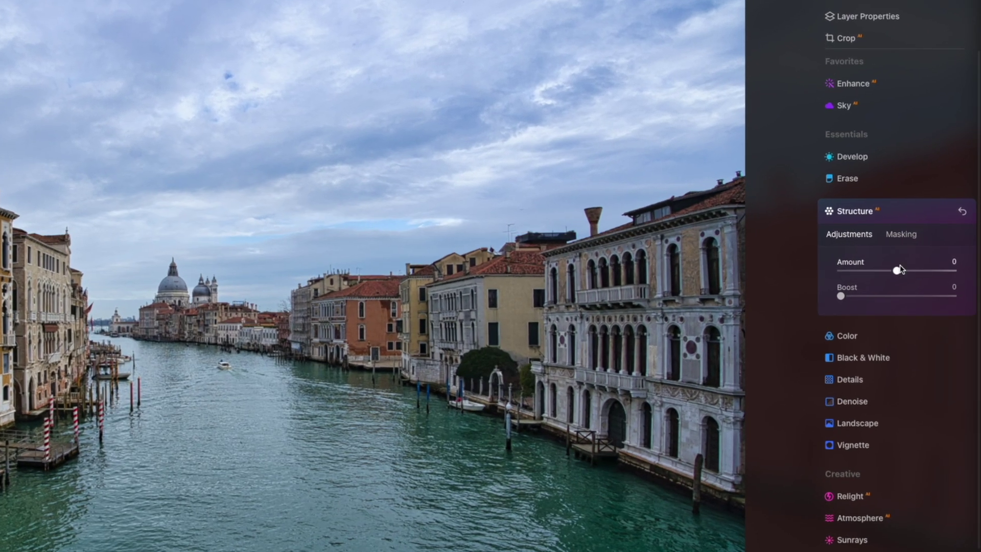
left_click_drag(897, 275, 904, 276)
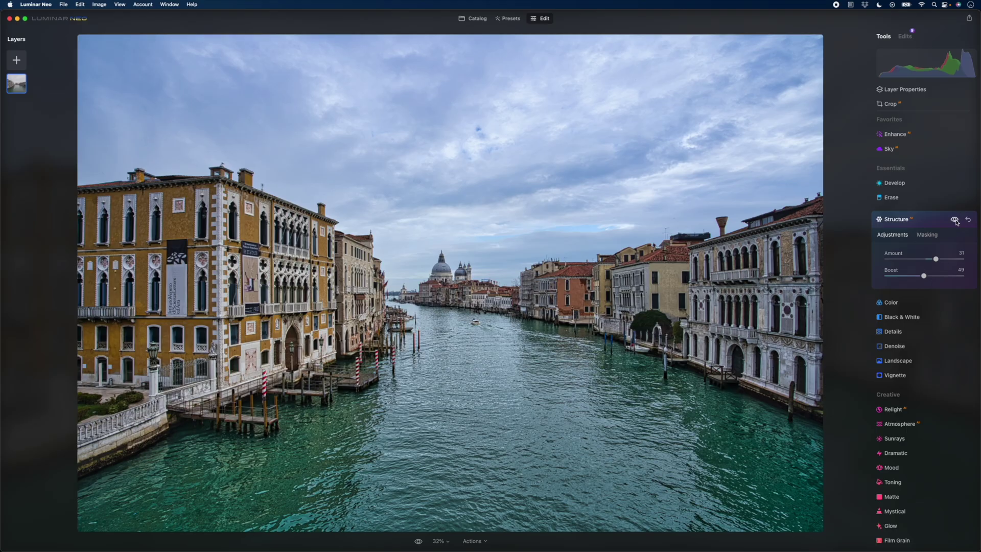
left_click(954, 219)
left_click(955, 220)
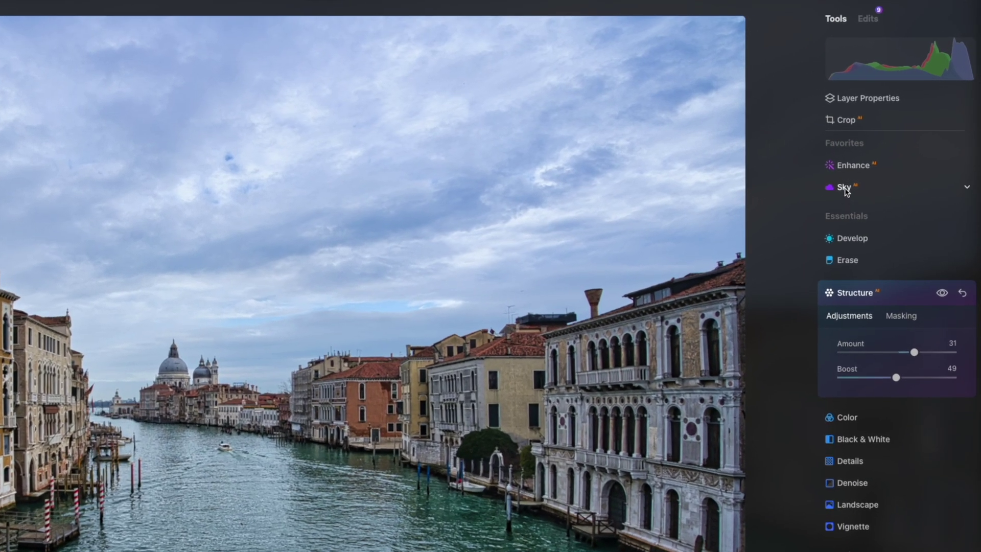
Step: Replace the cloudy sky with the built-in Blue Sky 6
left_click(892, 149)
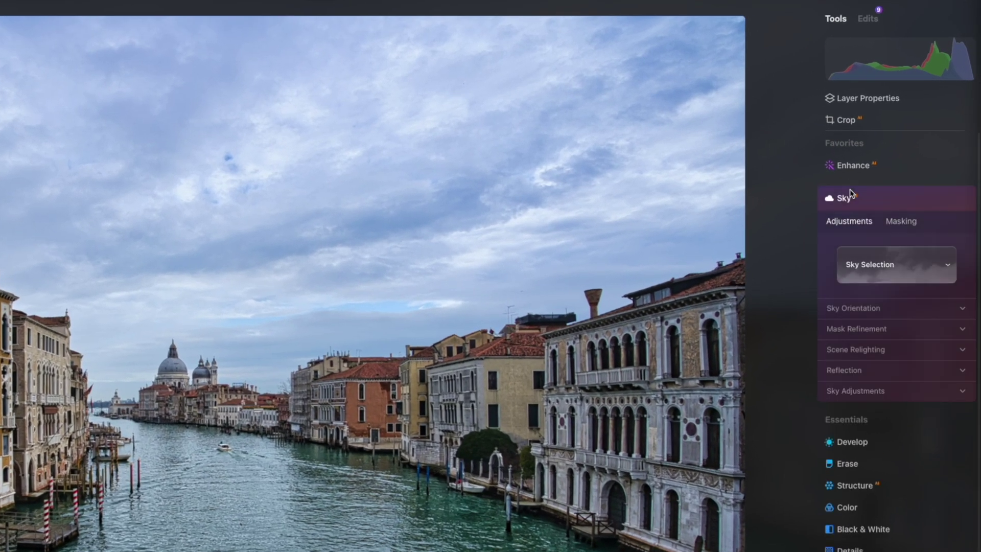
left_click(863, 254)
left_click(901, 364)
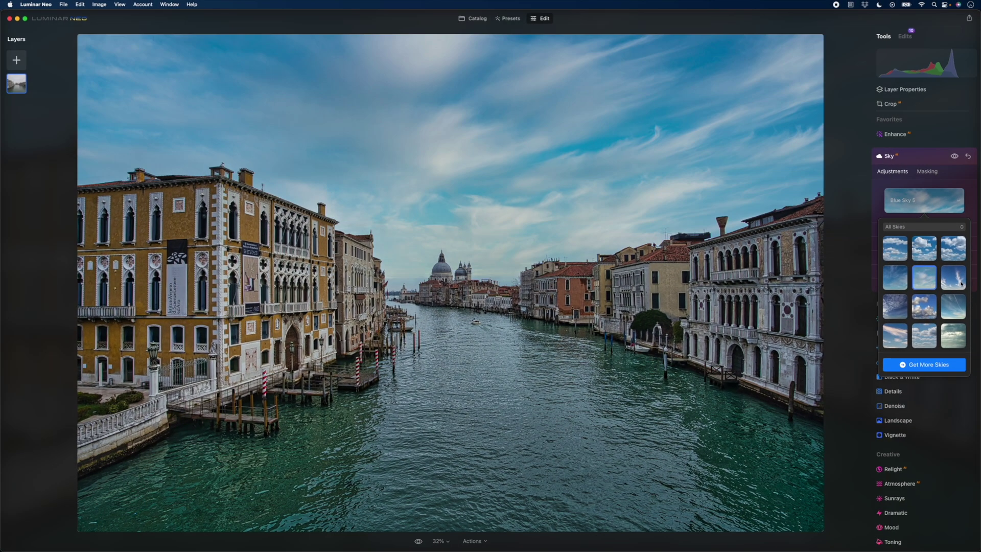
left_click(960, 284)
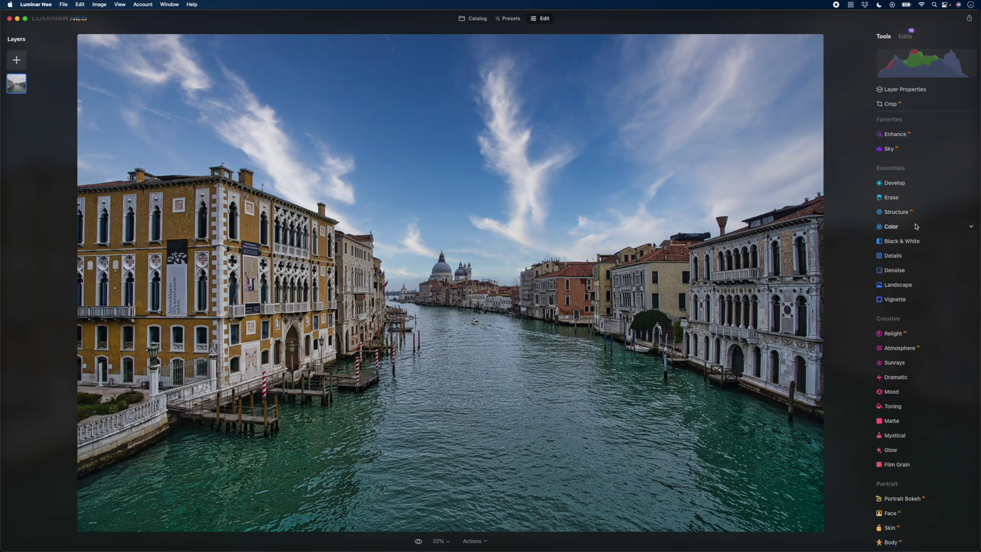
Step: Set the HSL hues in Color to Green 100, Cyan 100, Blue -60 and Yellow -34, and lower the Orange hue slightly
left_click(916, 226)
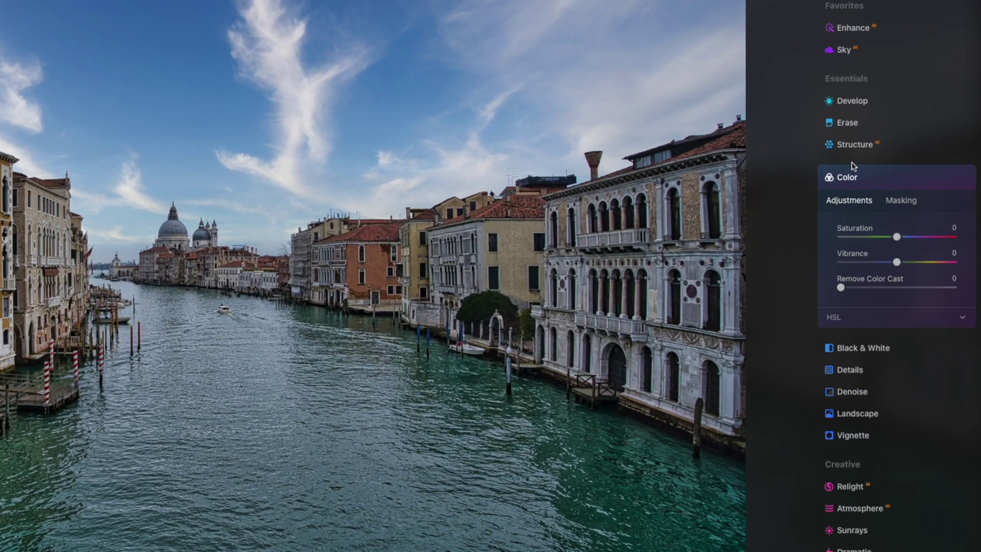
left_click(961, 319)
scroll(923, 284, "down", 3)
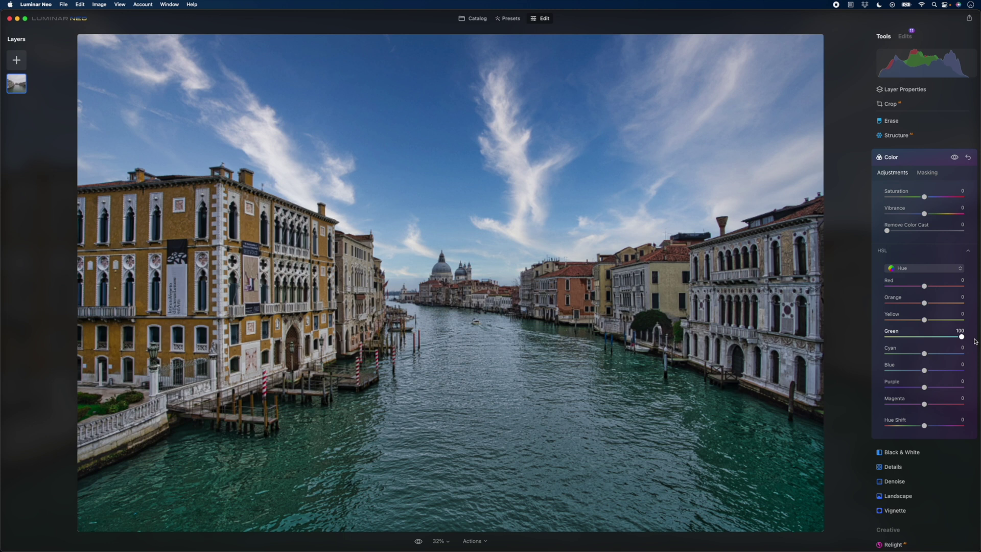
left_click_drag(897, 331, 973, 339)
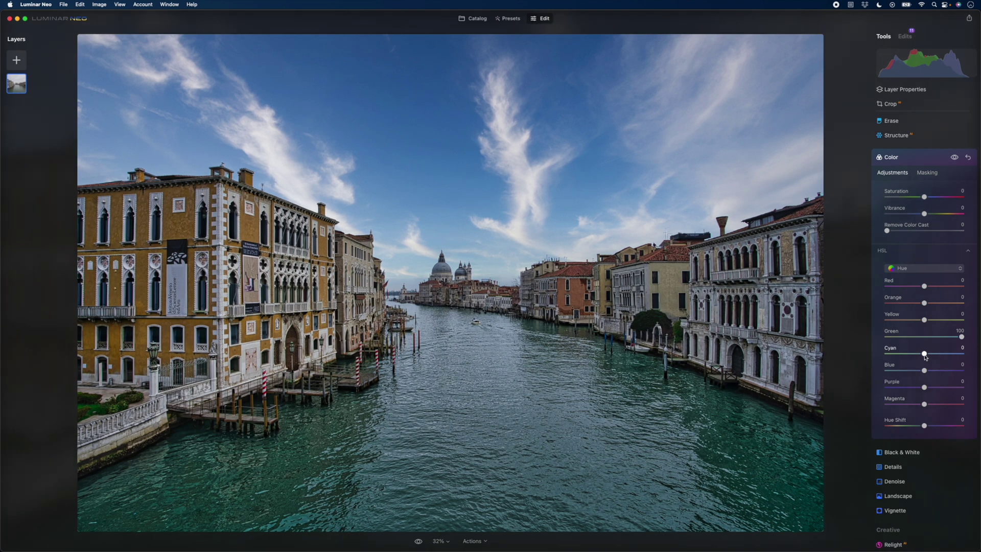
left_click_drag(924, 354, 904, 374)
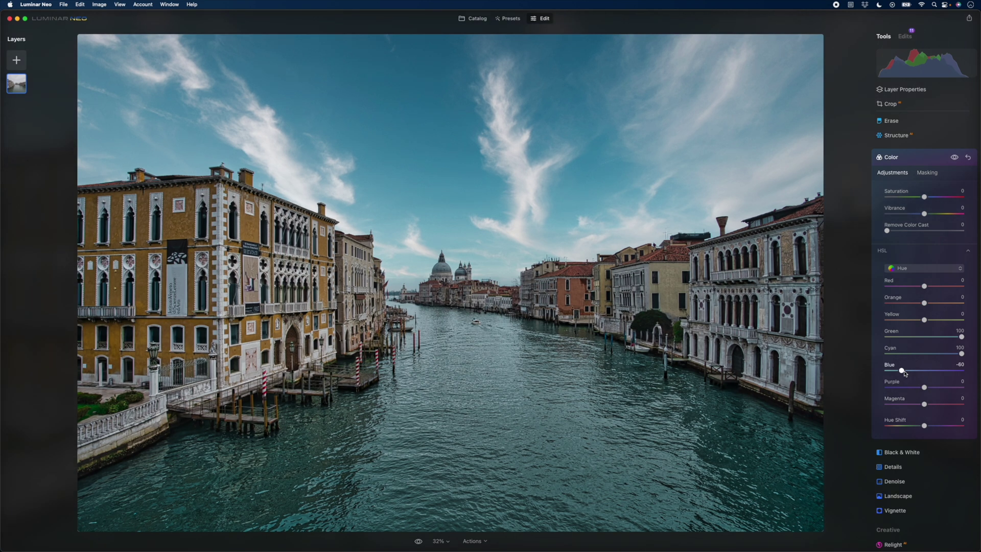
left_click_drag(924, 320, 909, 320)
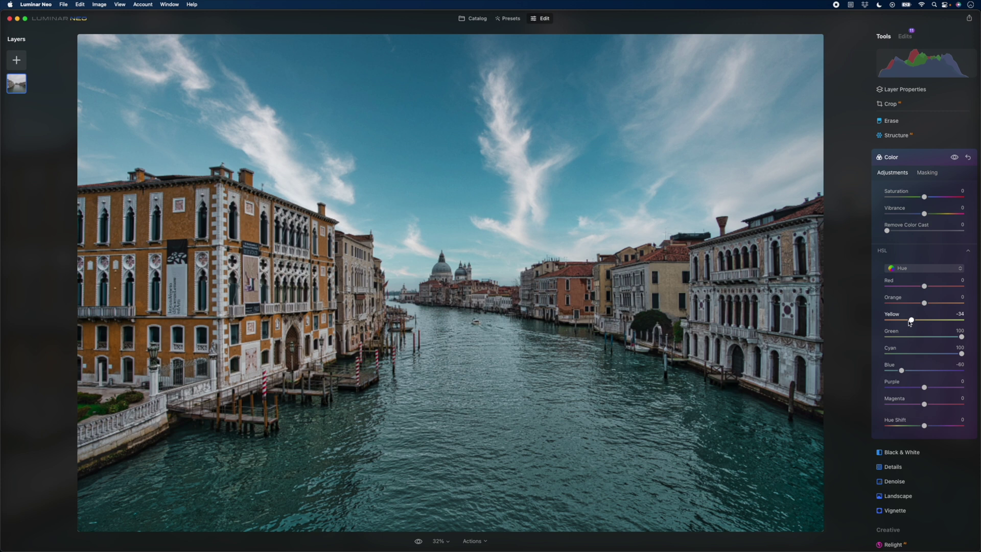
left_click_drag(924, 303, 919, 305)
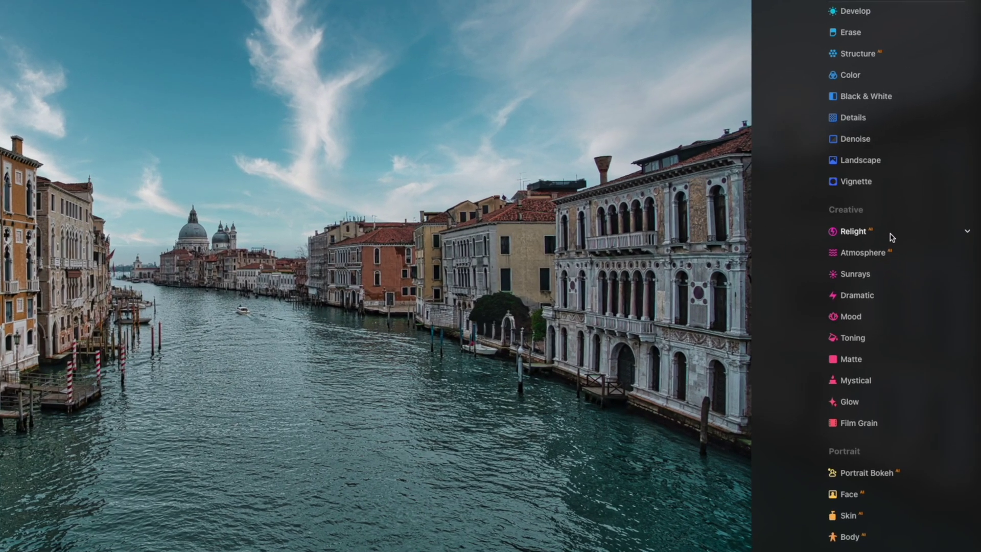
Step: Restrict the Relight tool to the Architecture and Water areas with an AI mask
left_click(892, 237)
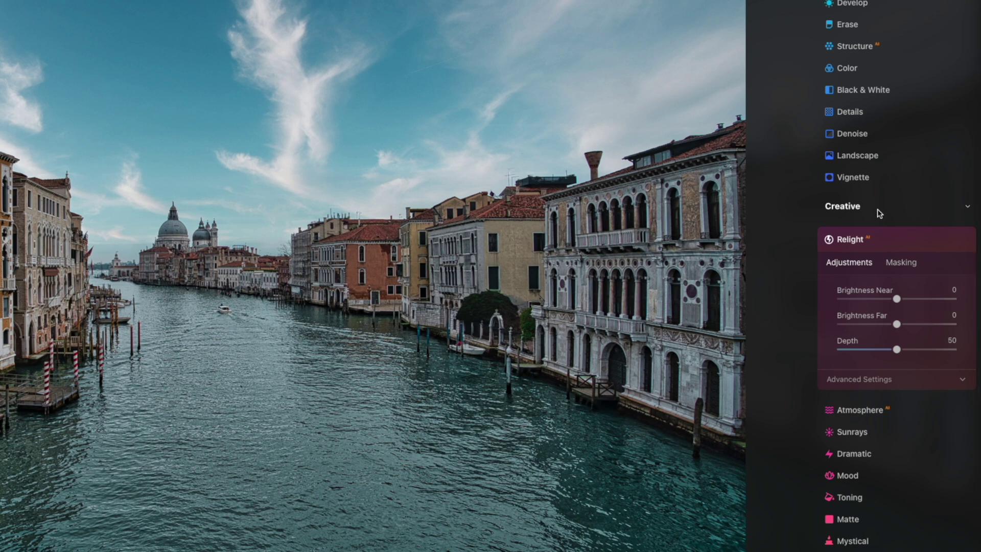
left_click(898, 264)
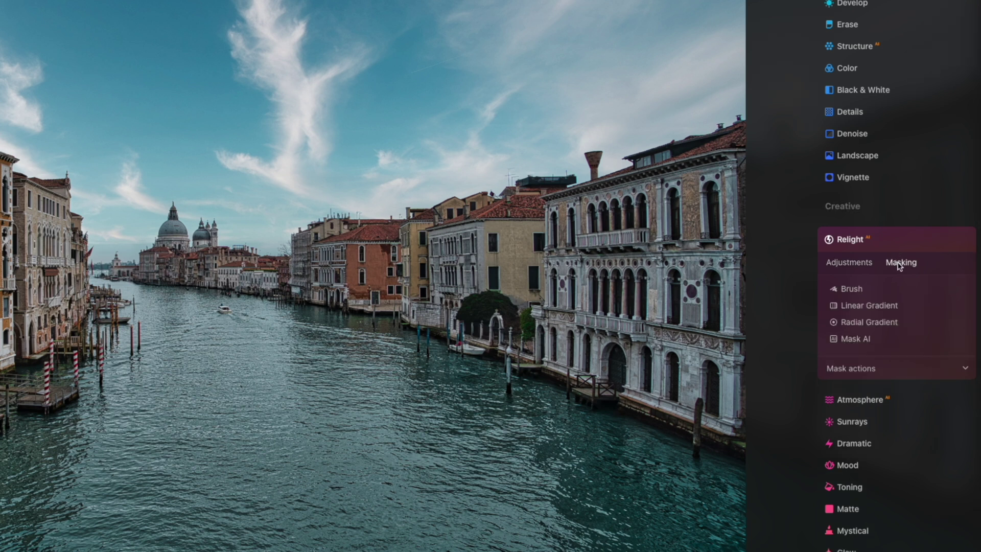
left_click(857, 341)
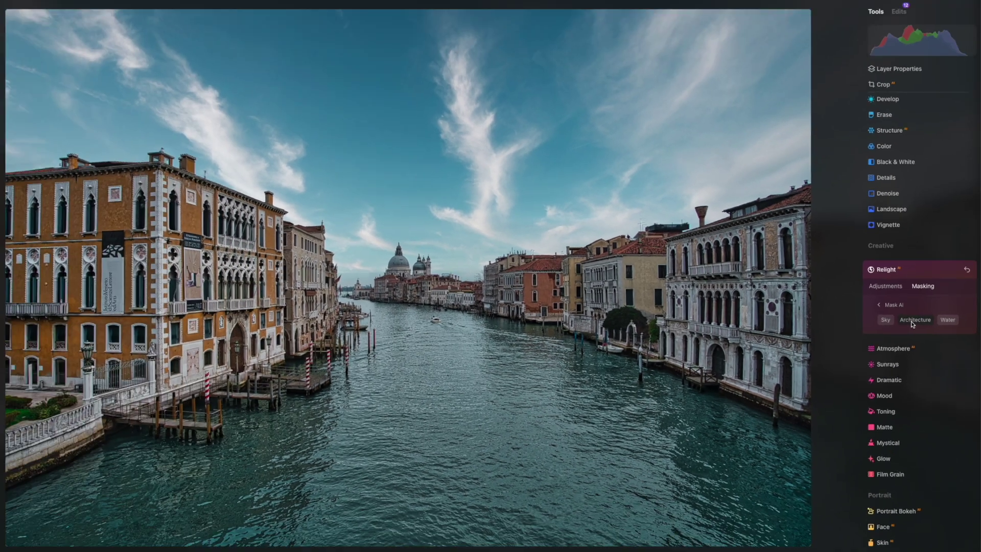
left_click(891, 309)
left_click(952, 324)
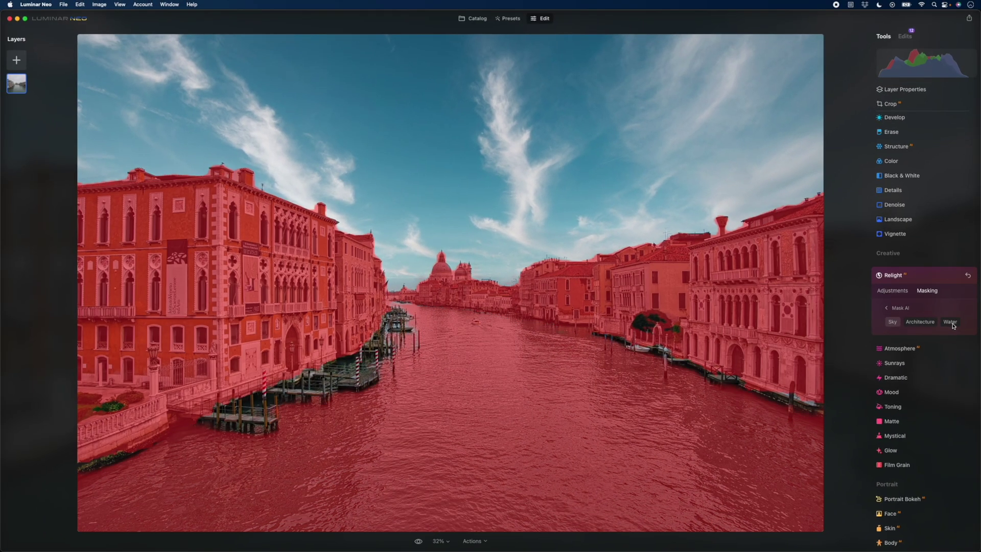
Step: Set the Relight Brightness Near to -100, Brightness Far to 100 and Depth to 75
left_click(904, 293)
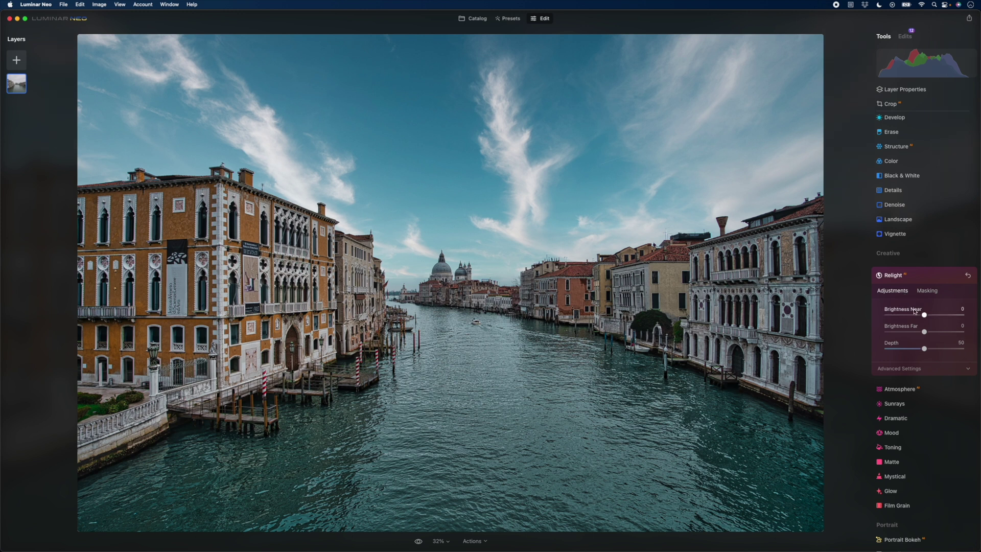
left_click_drag(924, 316, 883, 318)
left_click_drag(924, 333, 962, 333)
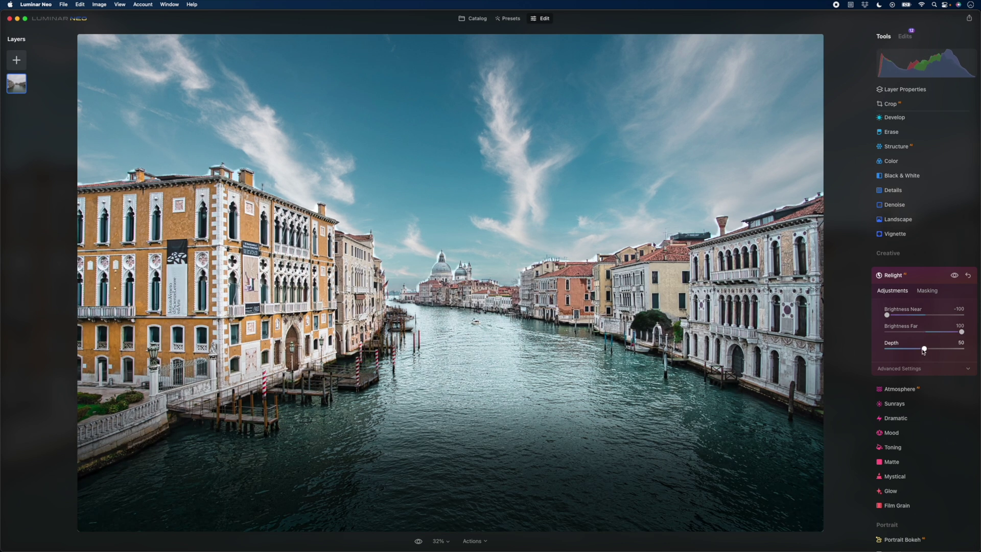
left_click_drag(924, 350, 945, 351)
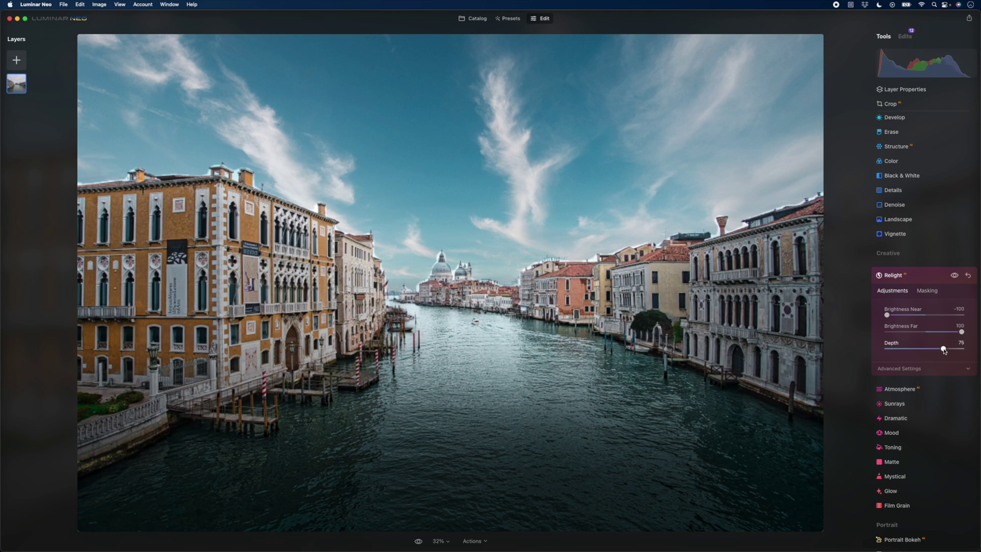
Step: Reset both Relight brightness values, and set Brightness Near to -65 and Brightness Far to 25
double_click(961, 332)
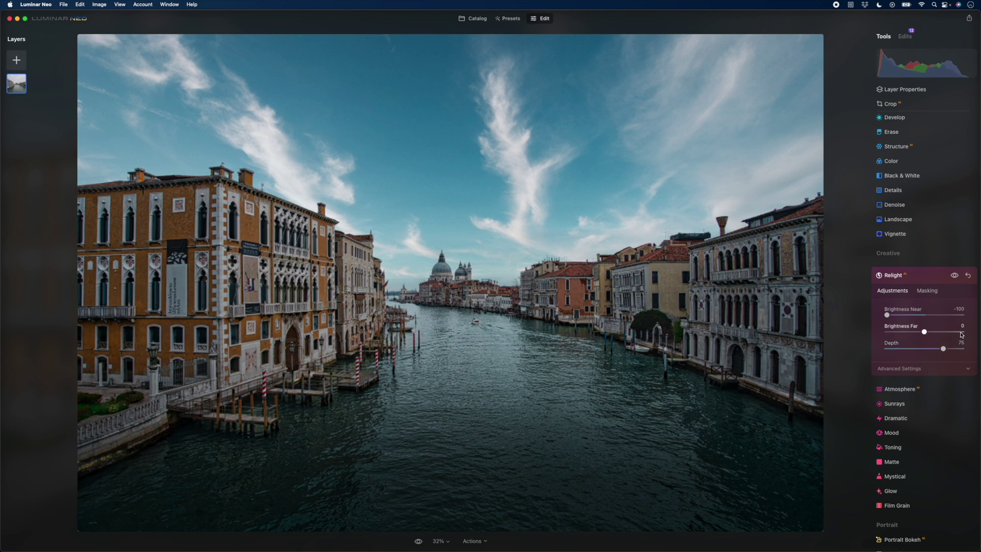
double_click(888, 316)
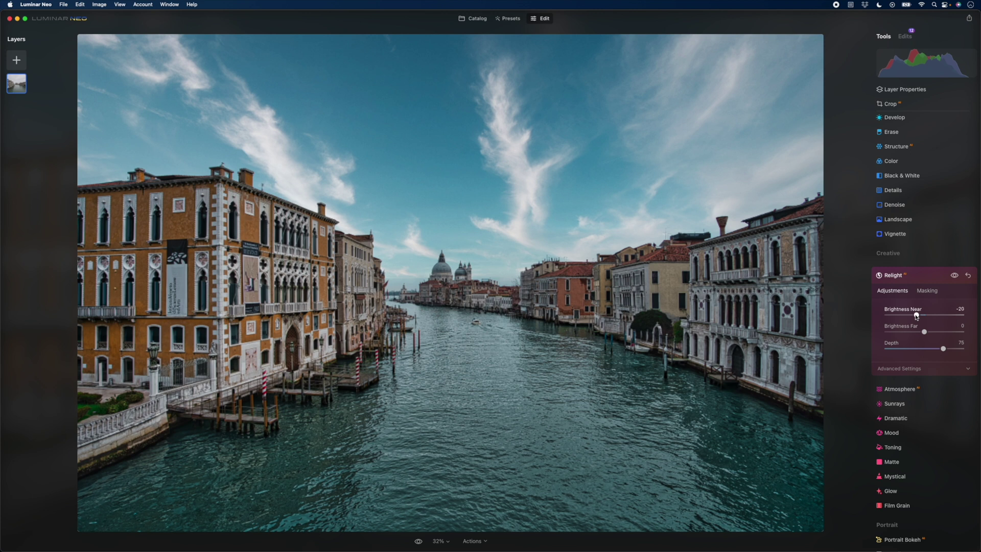
mouse_move(916, 315)
left_mouse_down()
mouse_move(899, 316)
mouse_move(926, 332)
left_mouse_up()
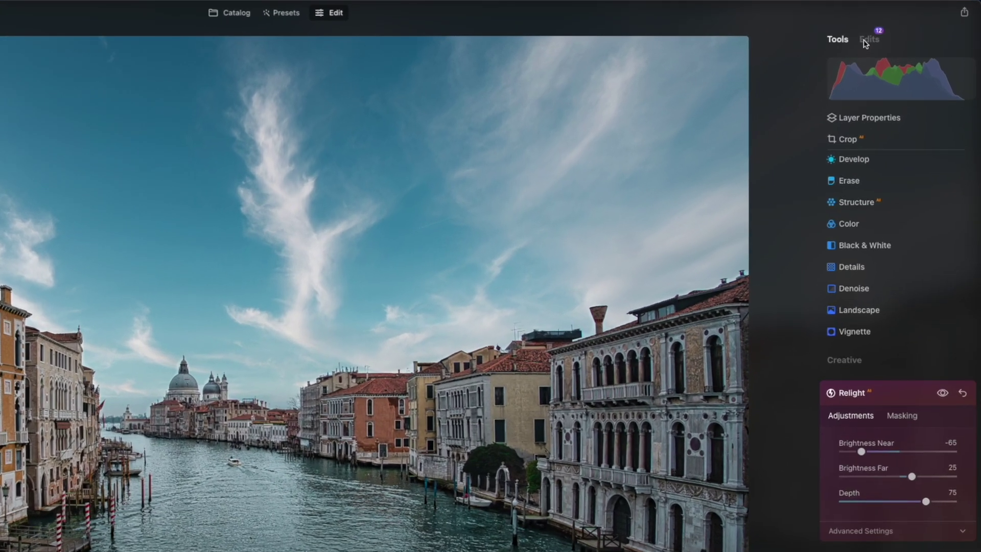
Step: Review the settings of the applied Sky, Structure and Details edits in the edit history
left_click(903, 38)
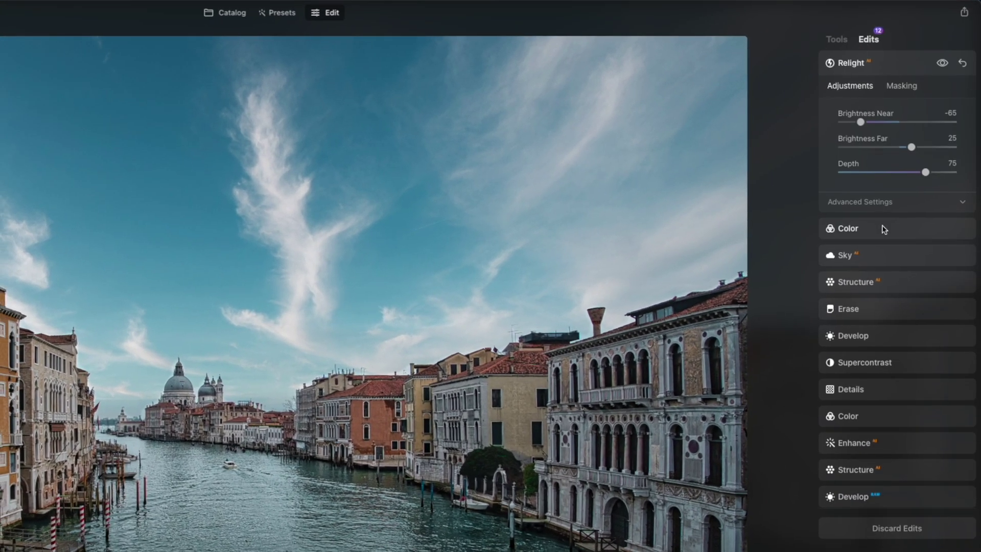
left_click(869, 256)
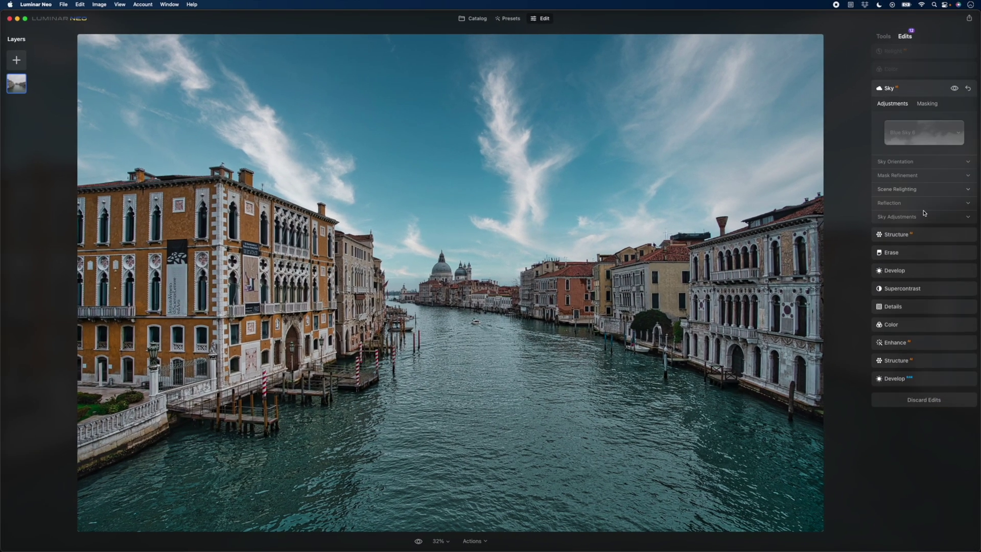
left_click(923, 234)
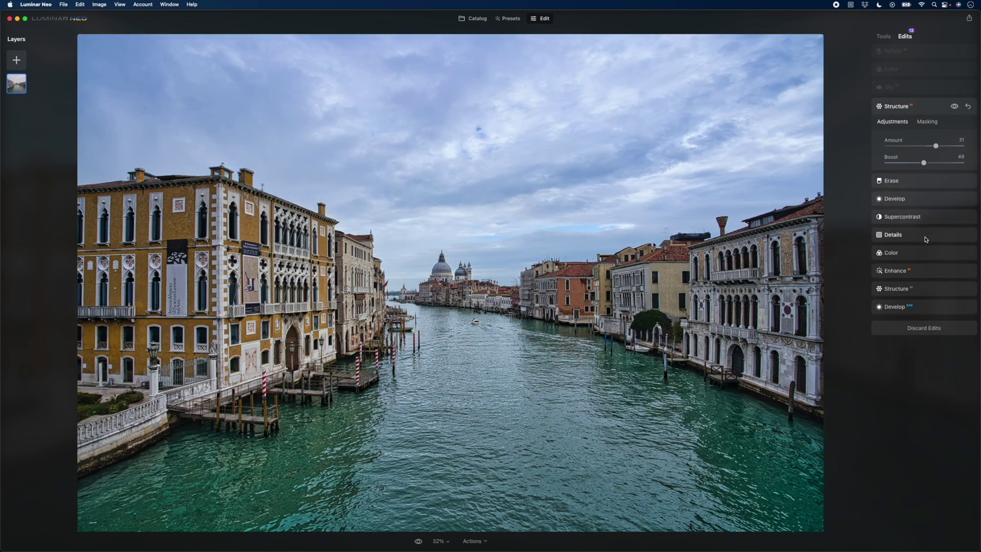
left_click(924, 241)
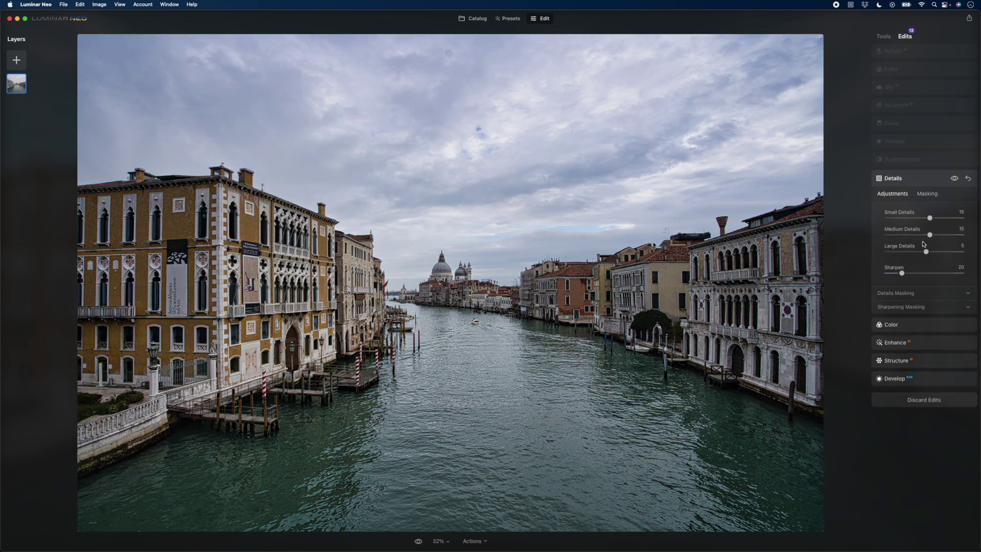
Step: Try a lower Exposure in the already applied Develop edit, reset it, and return to the tool list
left_click(917, 159)
left_click(916, 143)
left_click_drag(924, 195, 918, 196)
double_click(918, 196)
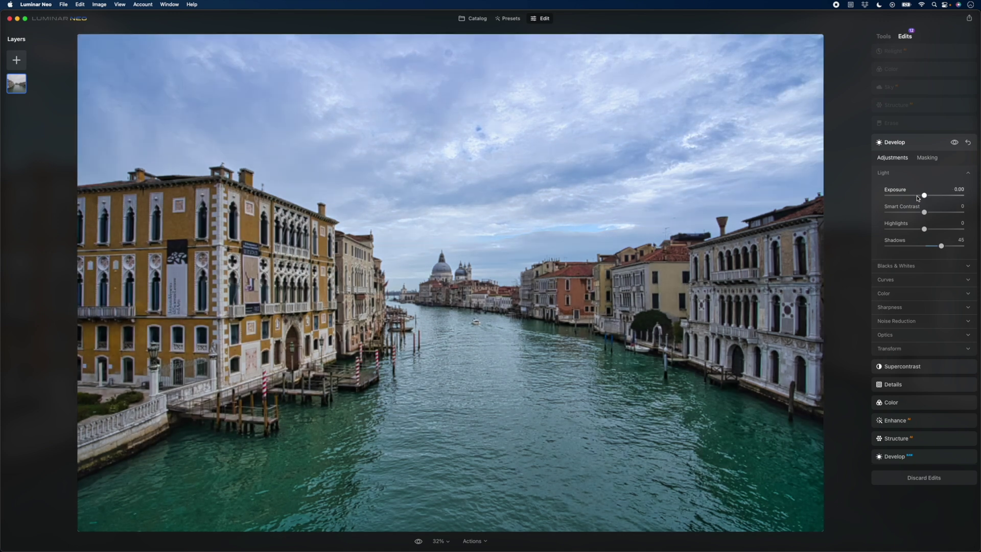
left_click(884, 36)
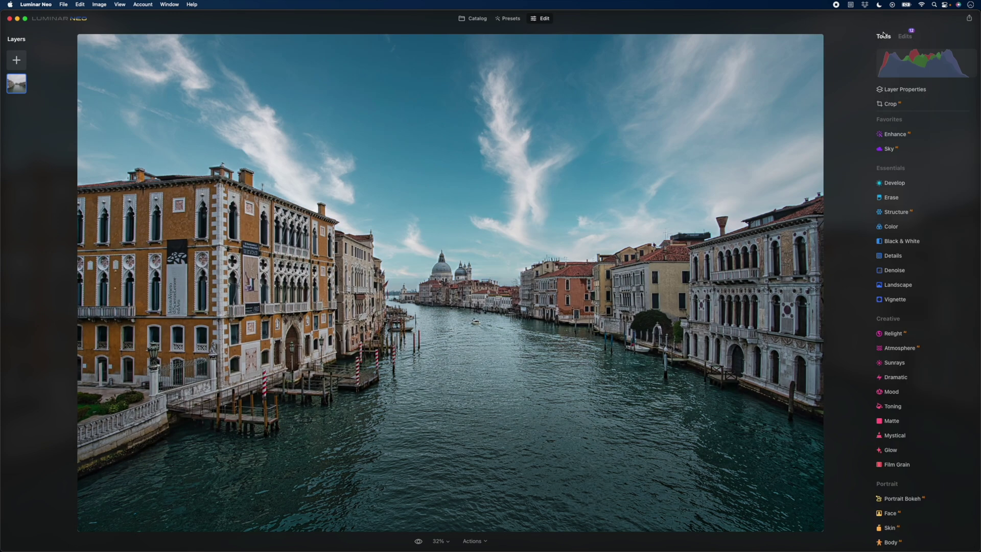
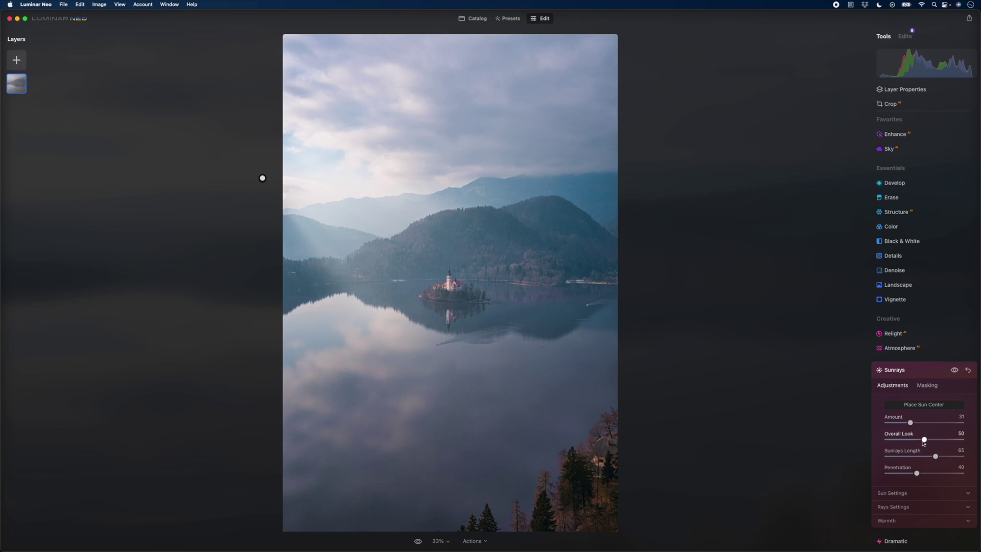
Step: Set the Sunrays Overall Look to 64 and expand the Sun Settings and Rays Settings
mouse_move(924, 440)
left_mouse_down()
mouse_move(954, 444)
mouse_move(933, 443)
left_mouse_up()
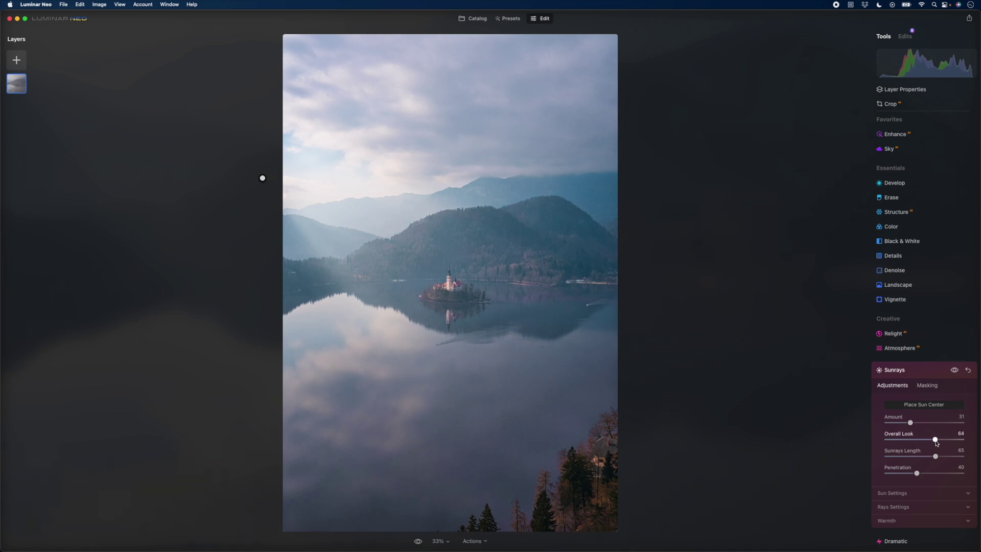
scroll(936, 443, "down", 5)
left_click(927, 342)
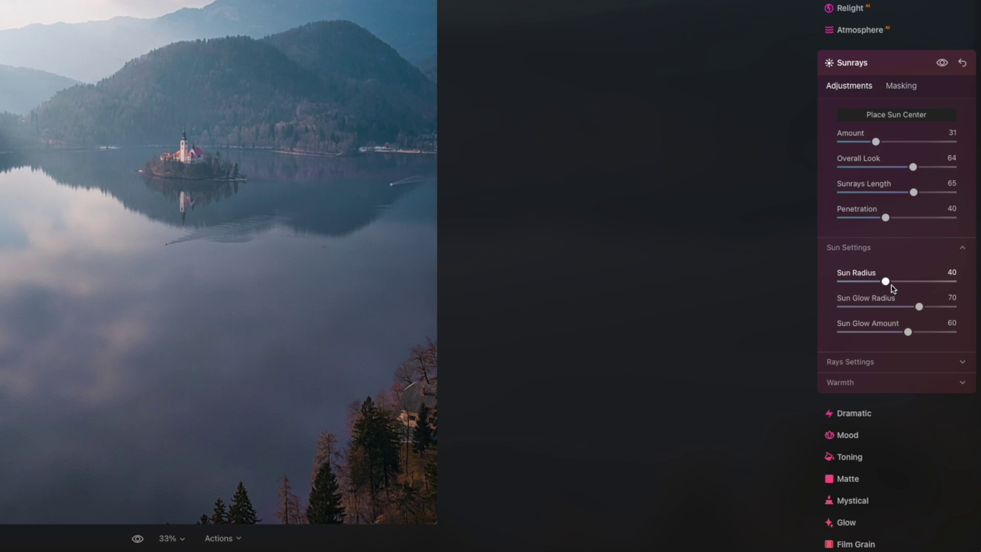
left_click(894, 363)
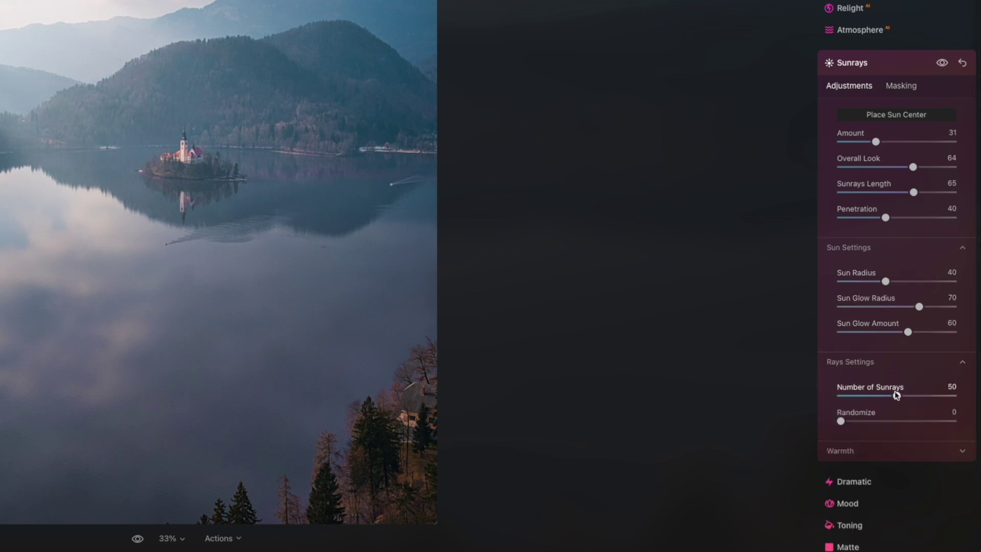
Step: Set the Sun Warmth of the sunrays to 59 and raise their Sunrays Warmth
left_click(897, 452)
scroll(902, 453, "down", 3)
scroll(902, 453, "down", 3)
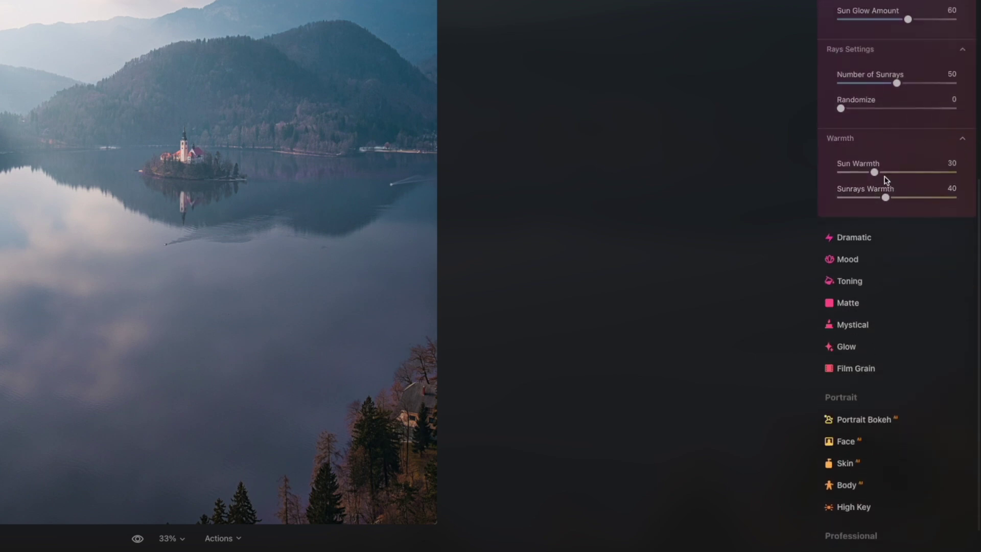
left_click_drag(875, 173, 910, 176)
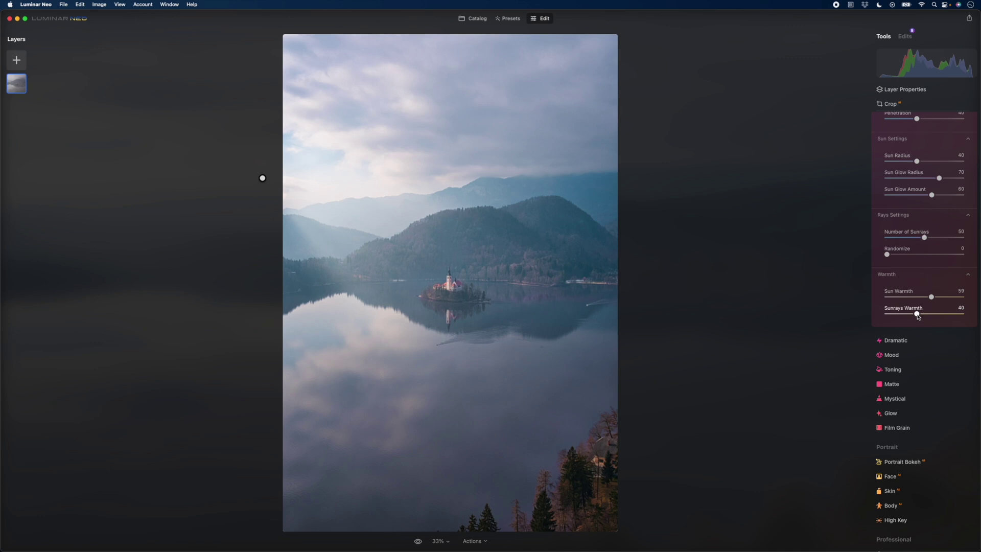
left_click_drag(921, 316, 943, 316)
Step: Try the Dramatic effect with an Amount of 68, and set the Amount back to 0
left_click(895, 340)
left_click_drag(889, 357, 938, 356)
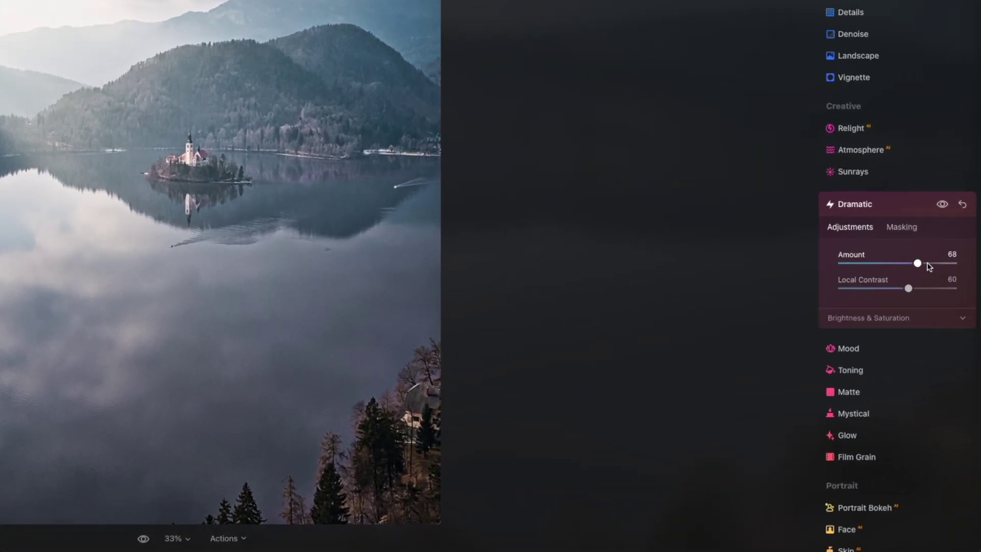
left_click_drag(928, 264, 817, 256)
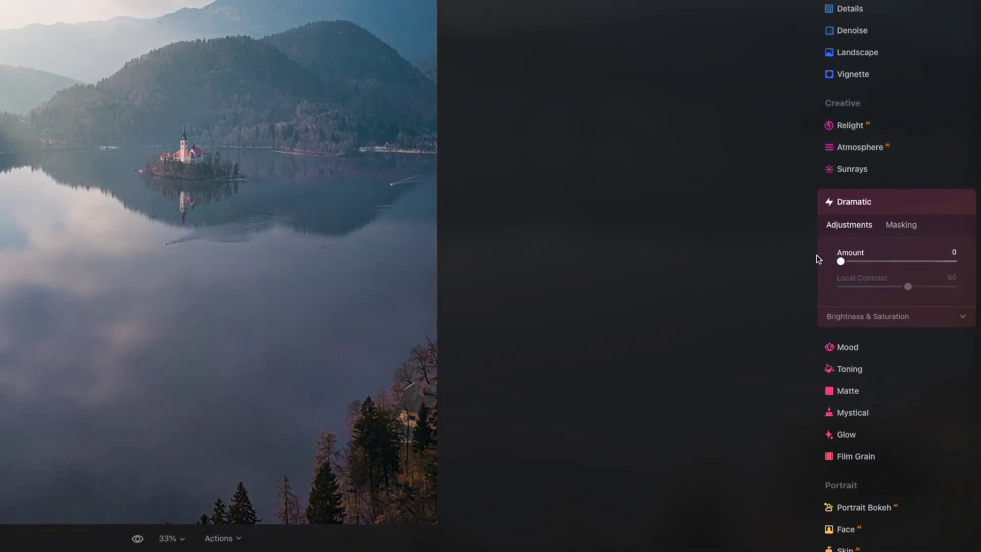
Step: Try the Los Angeles LUT in Mood with an Amount of 39, and reset the tool
left_click(863, 347)
left_click(875, 279)
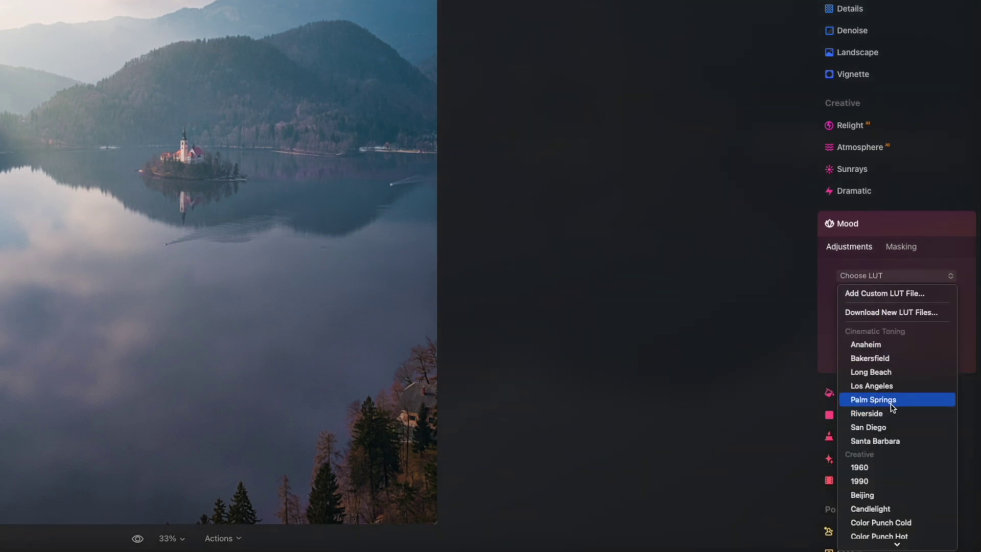
left_click(888, 388)
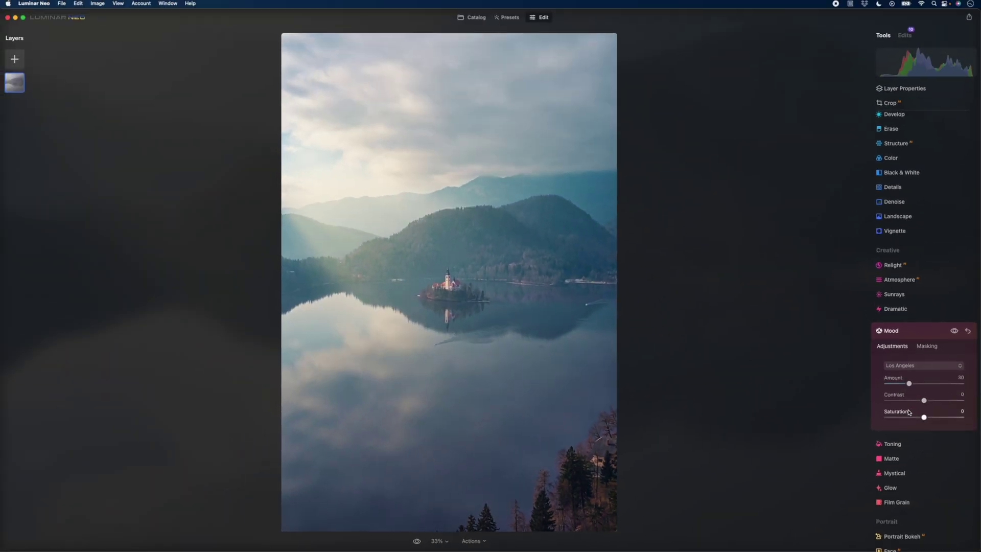
left_click_drag(909, 383, 917, 385)
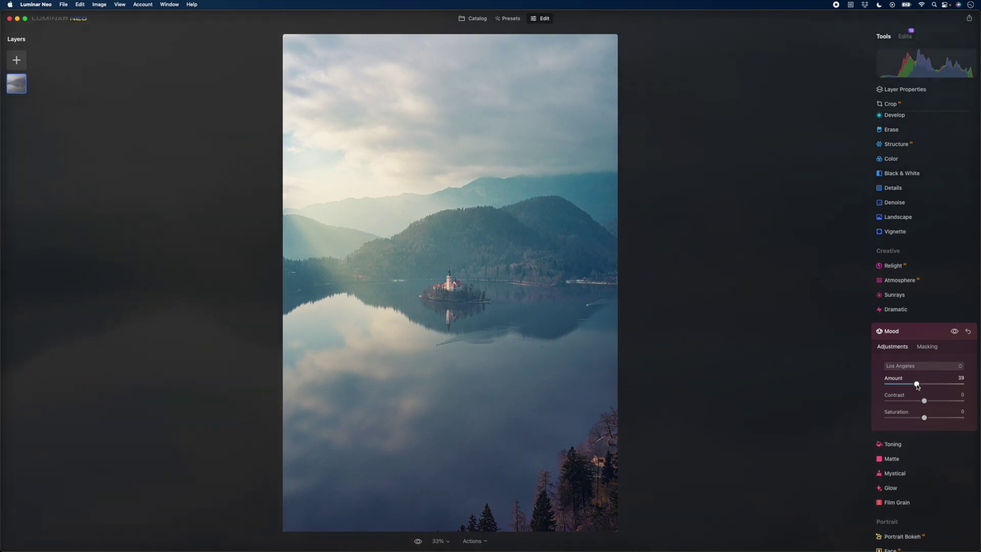
left_click(968, 333)
left_click(940, 331)
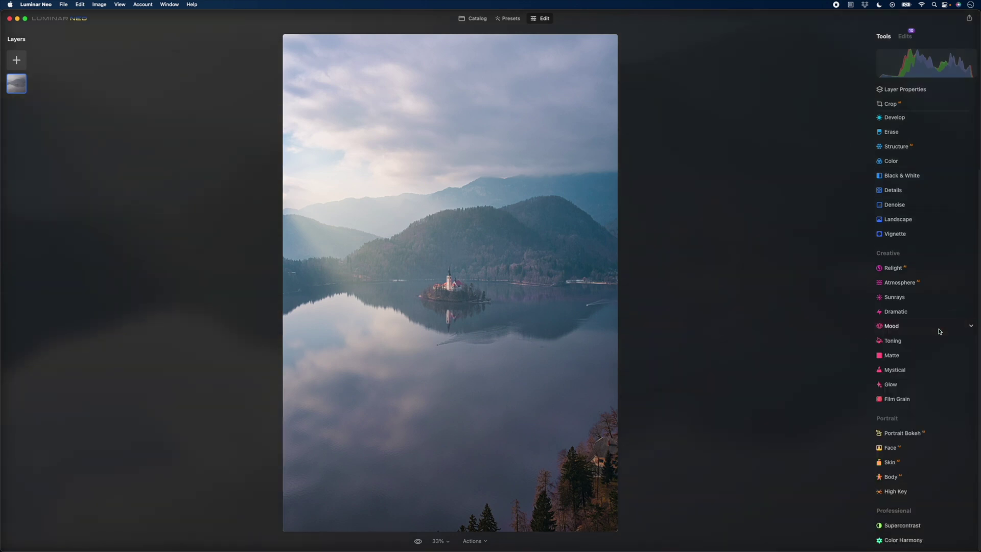
Step: Set the Toning Amount to 60 and tone the Highlights with Saturation 30 and Hue 32
left_click(908, 345)
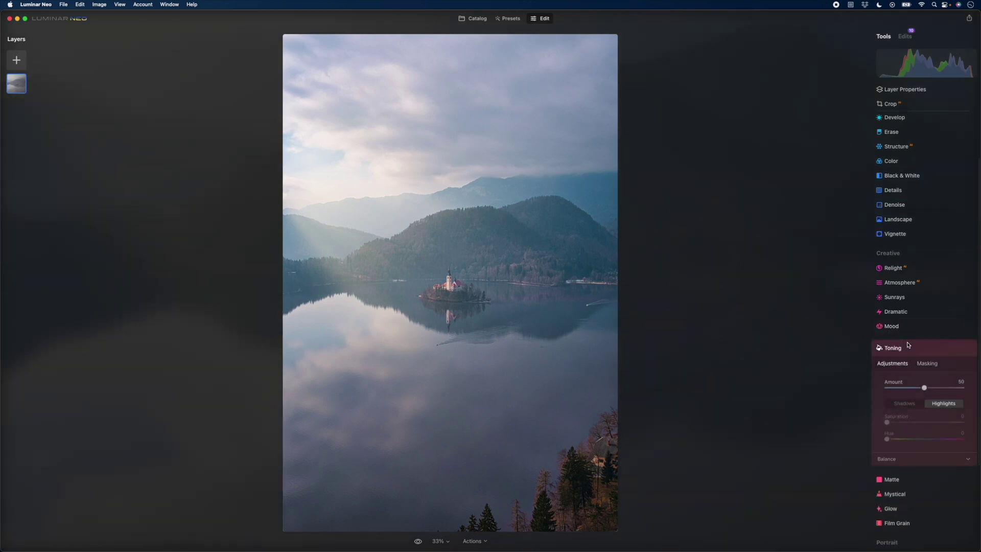
left_click_drag(924, 388, 930, 390)
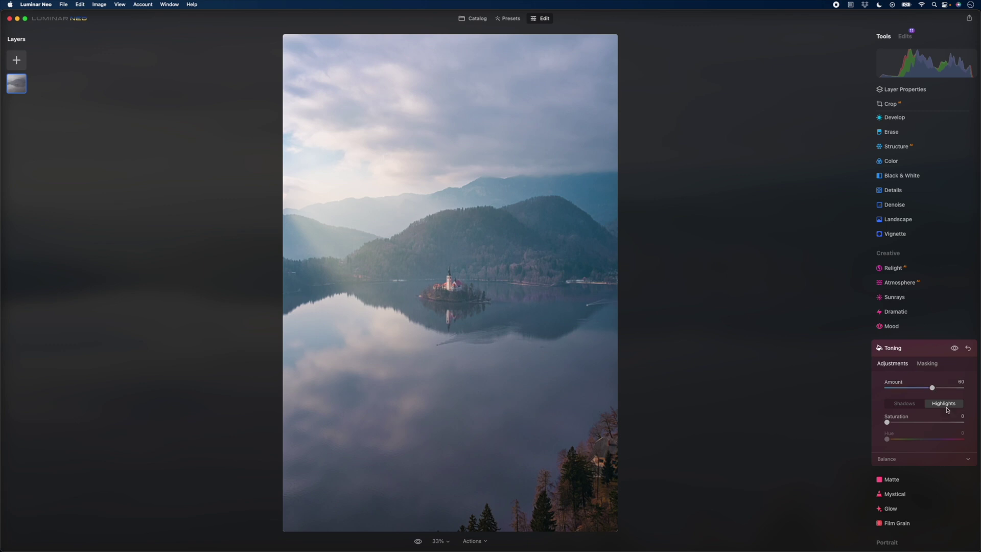
left_click_drag(888, 422, 927, 425)
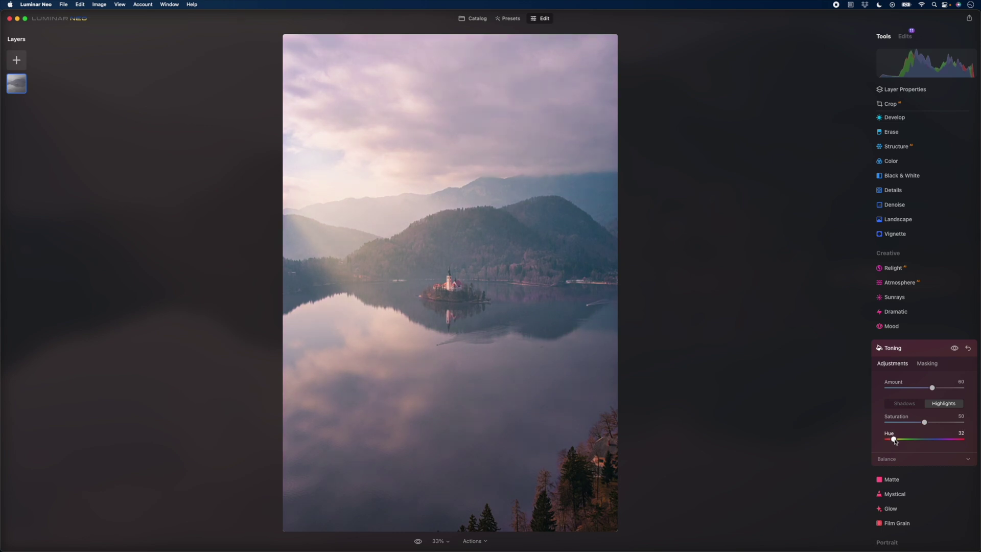
left_click_drag(925, 423, 912, 423)
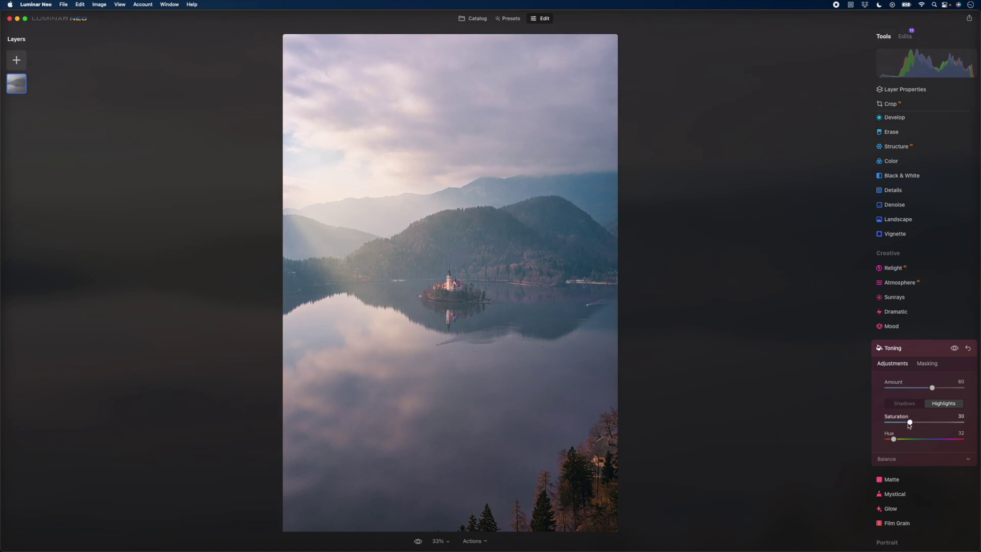
Step: Tone the Shadows with Saturation 30 and Hue 209, compare with the untoned photo, and raise the Toning Amount to 70
left_click(902, 404)
mouse_move(893, 423)
left_mouse_down()
mouse_move(934, 423)
mouse_move(914, 441)
mouse_move(935, 443)
mouse_move(928, 423)
mouse_move(906, 423)
left_mouse_up()
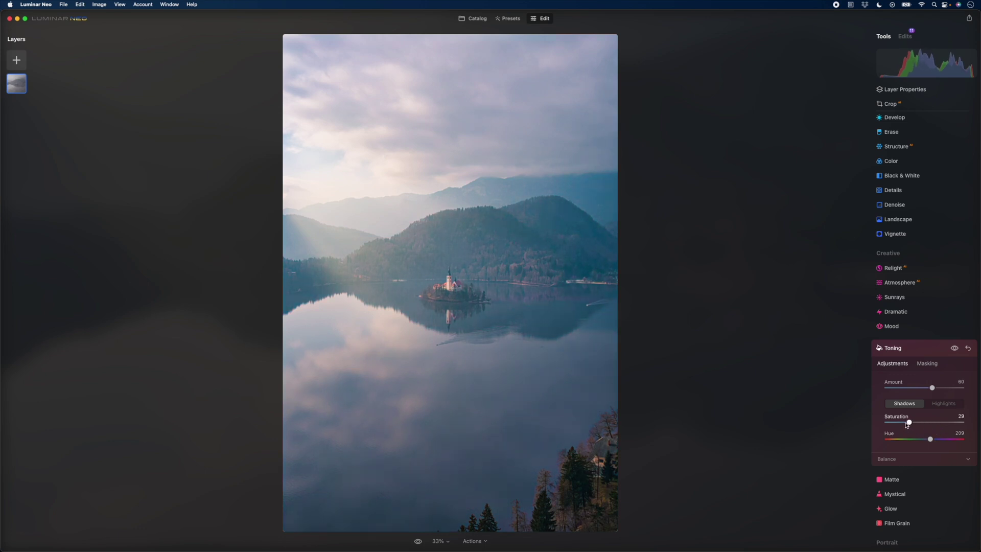
left_click(954, 349)
left_click(954, 349)
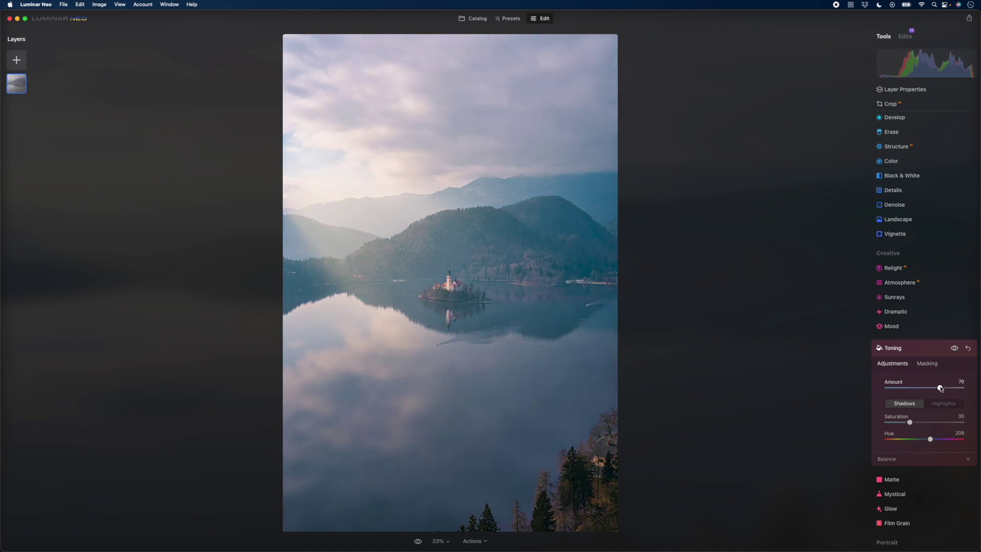
left_click(968, 348)
left_click(919, 349)
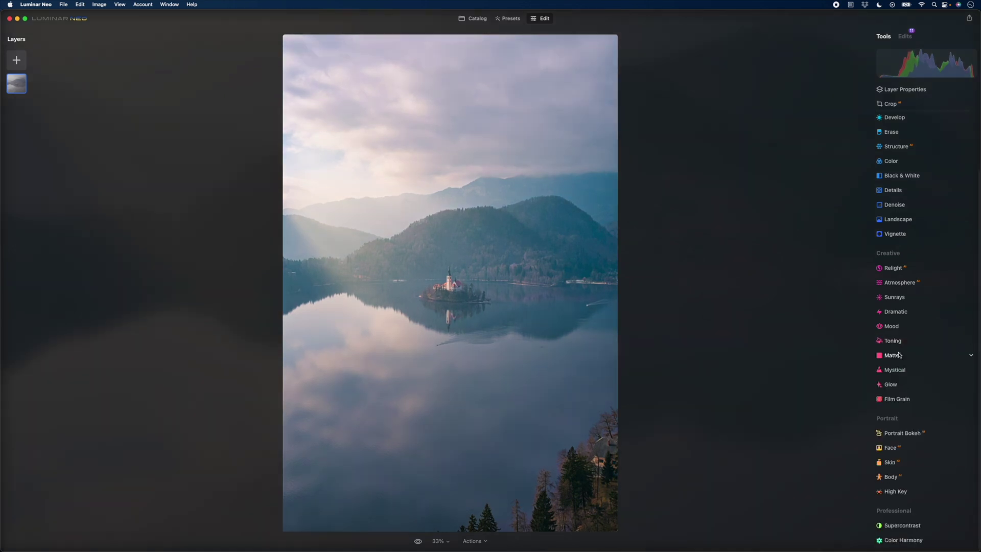
Step: Try the Matte effect on the lake photo by raising its first two settings, and close the tool
left_click(899, 356)
left_click_drag(886, 402, 939, 402)
left_click_drag(887, 419, 924, 420)
left_click(907, 362)
Step: Try Mystical with an Amount of 43 and a Soft Focus Glow with an Amount of 58
left_click(912, 369)
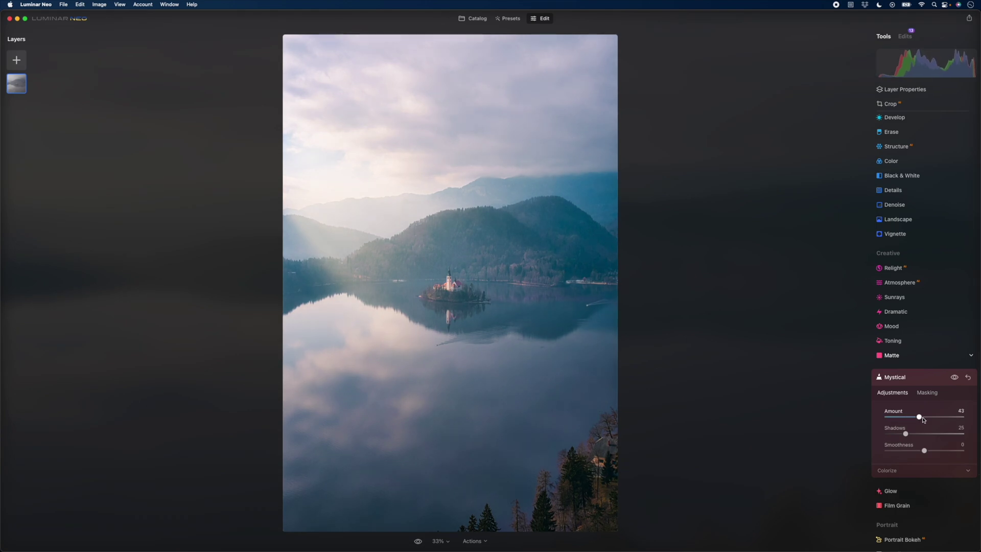
left_click(920, 376)
left_click(903, 389)
left_click_drag(892, 444, 931, 446)
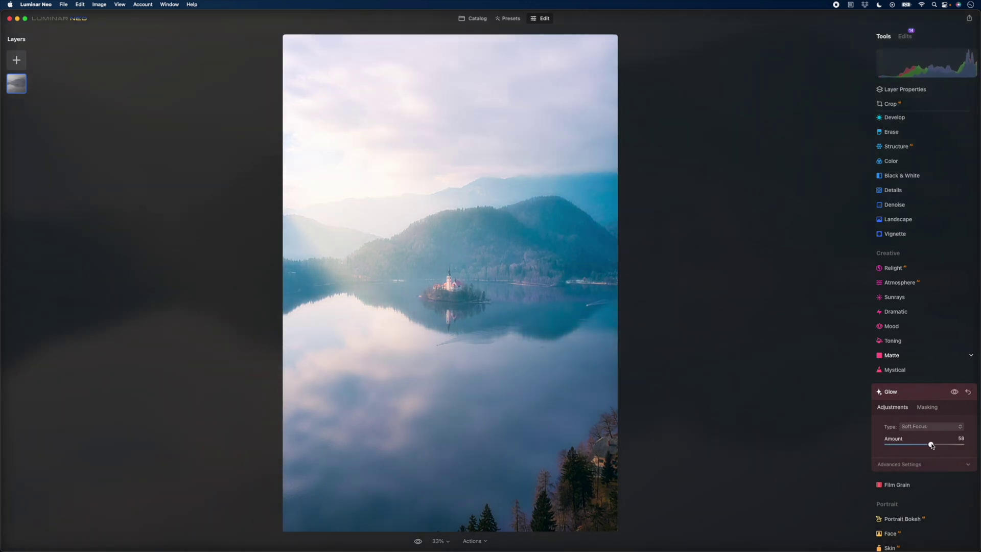
left_click(899, 392)
Step: Try Film Grain with an Amount of 16, return the Amount to 0, and close the tool
left_click(907, 399)
mouse_move(888, 446)
left_mouse_down()
mouse_move(926, 446)
mouse_move(897, 450)
left_mouse_up()
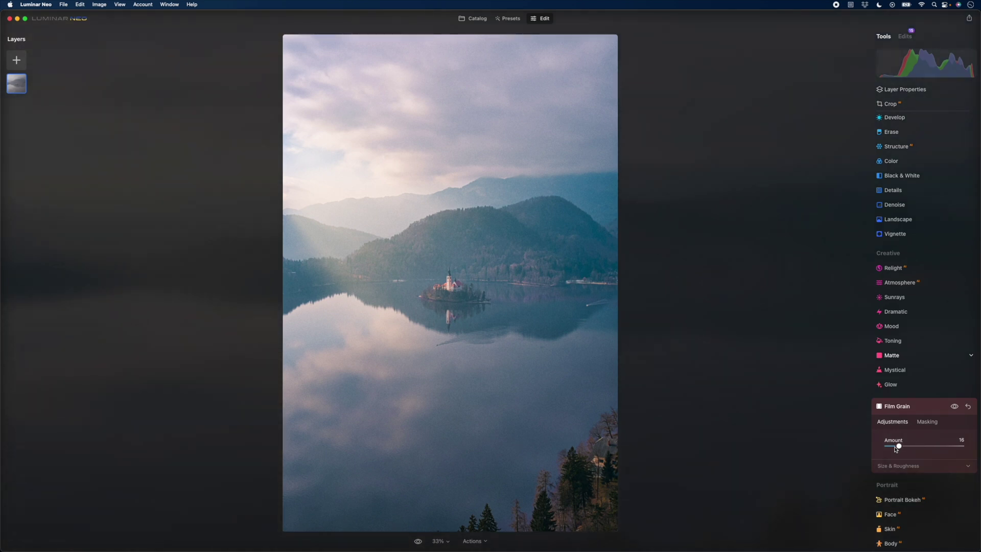
left_click_drag(899, 448, 867, 449)
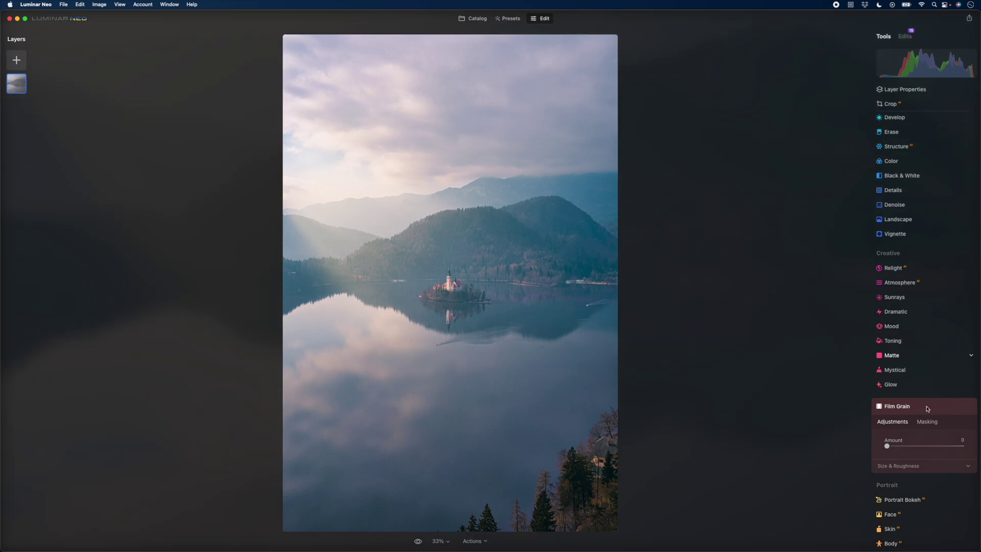
left_click(896, 406)
Step: Check the photo at 100% and set Denoise Luminosity and Color both to 30
left_click(485, 263)
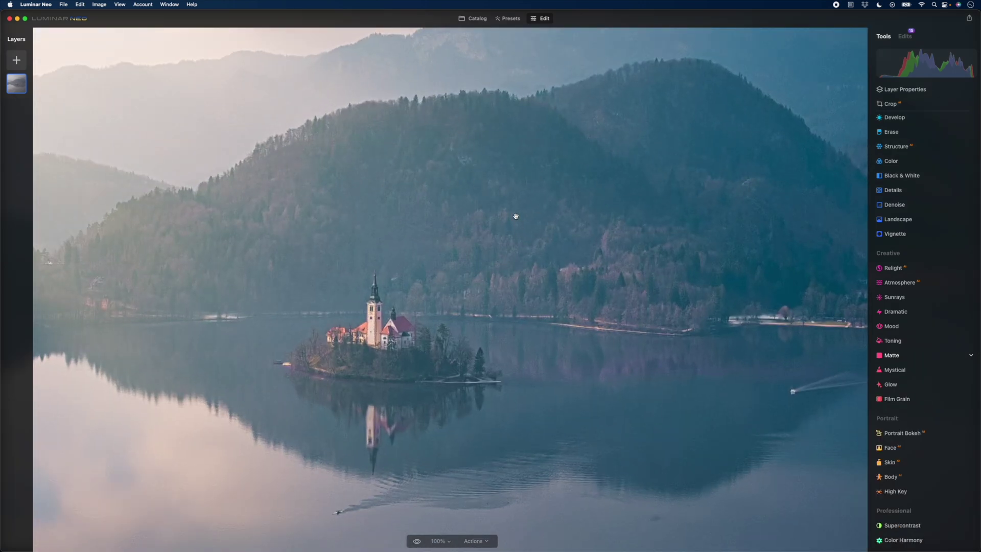
left_click(895, 204)
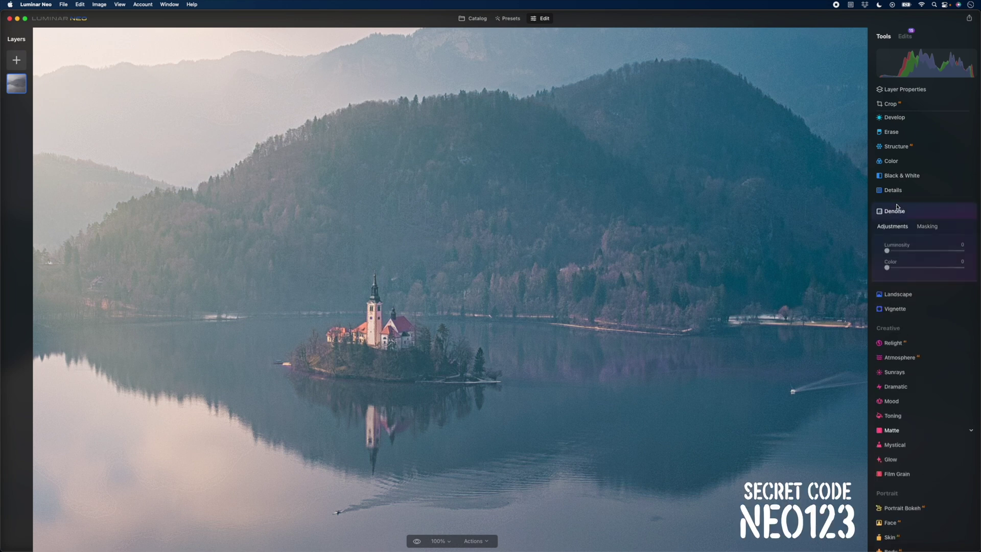
left_click_drag(887, 250, 911, 270)
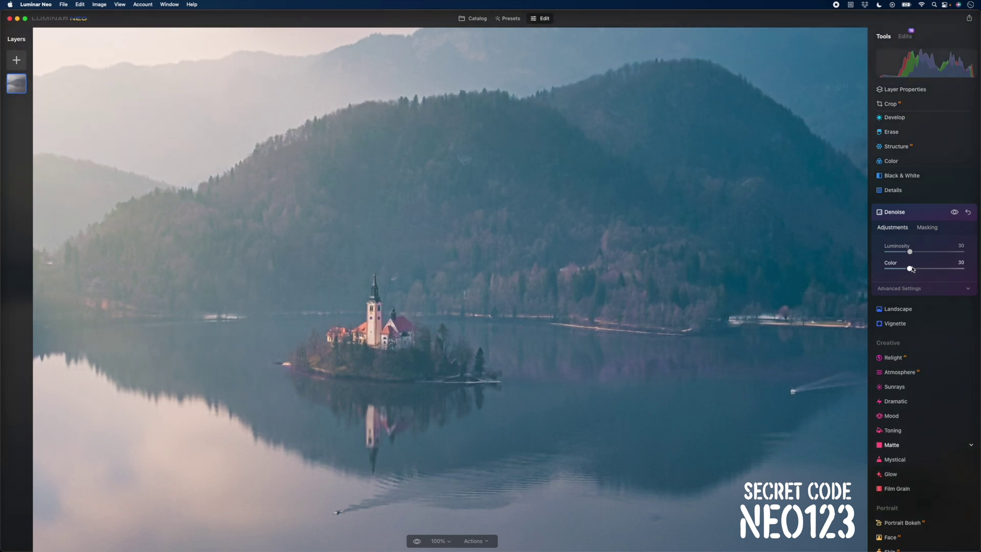
Step: Set Sharpen to 35 in Details and show the whole photo again
left_click(899, 191)
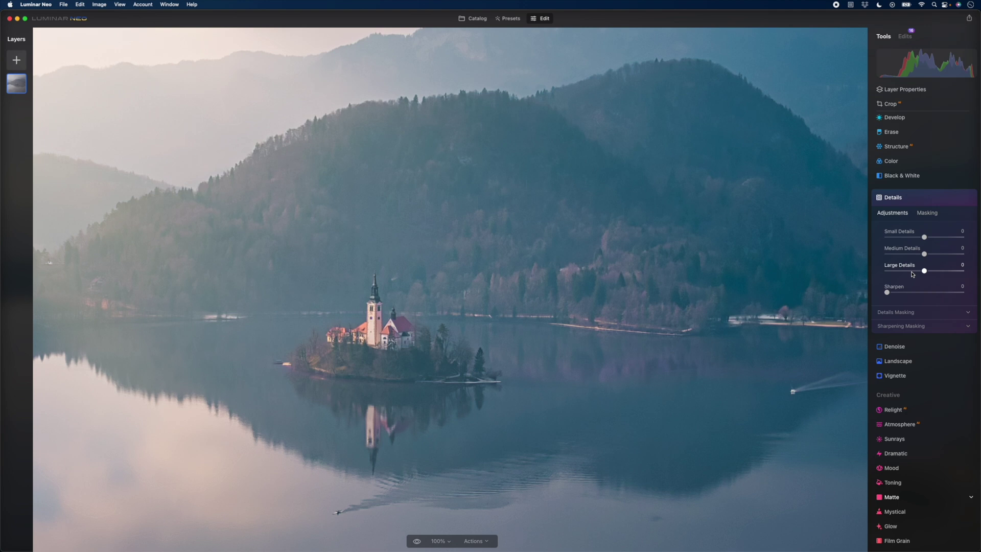
left_click_drag(889, 295, 918, 293)
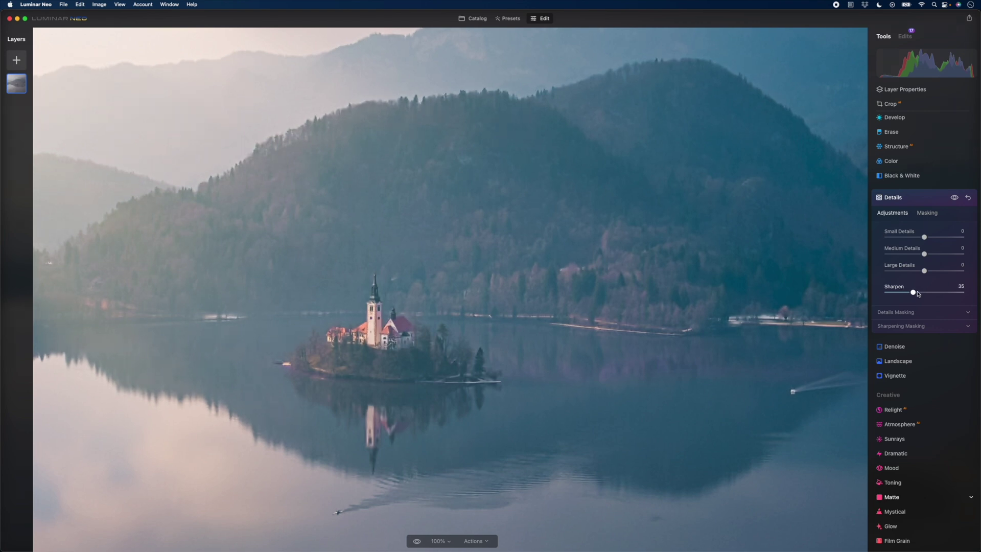
key("super+0")
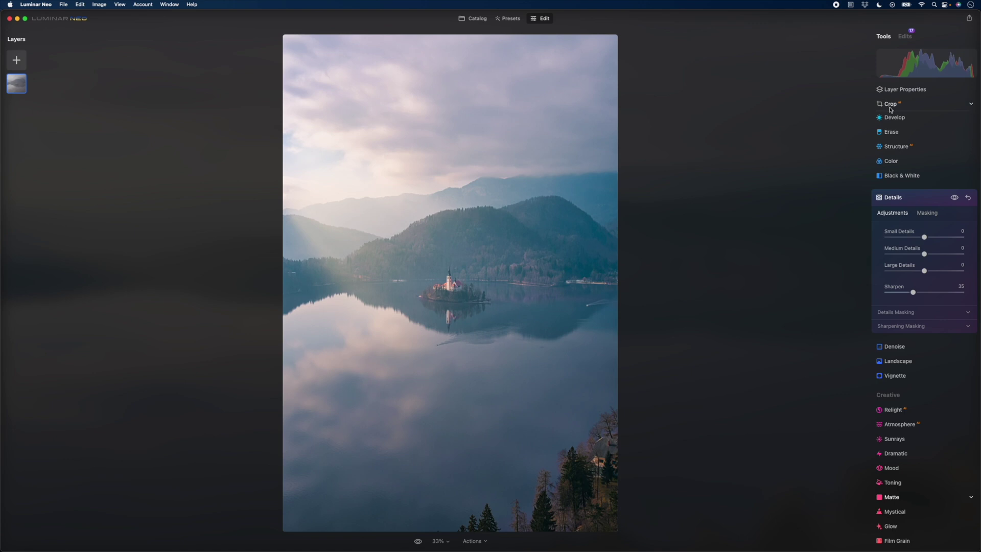
Step: Straighten the photo with automatic Horizon Alignment and crop it to a 4:5 ratio
left_click(891, 104)
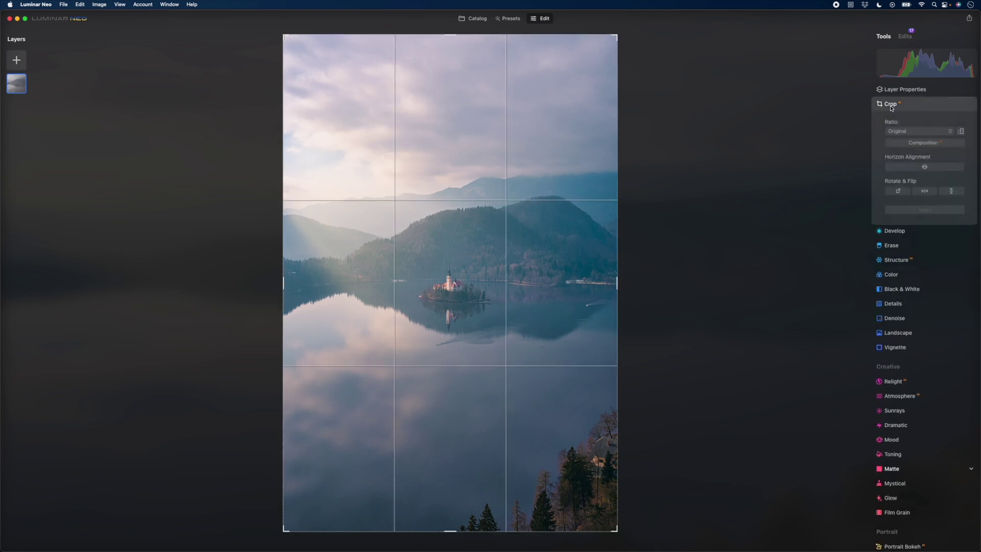
left_click(907, 171)
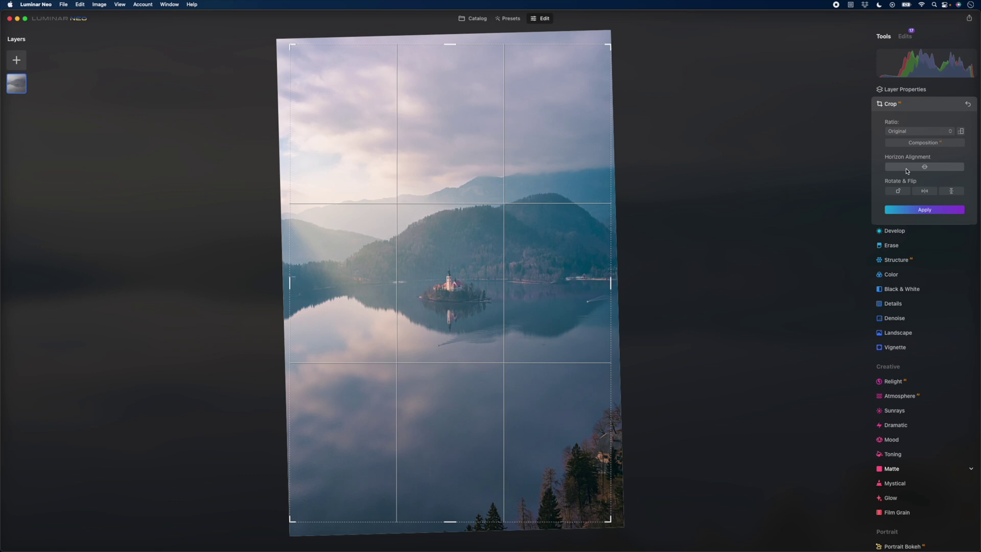
left_click(902, 131)
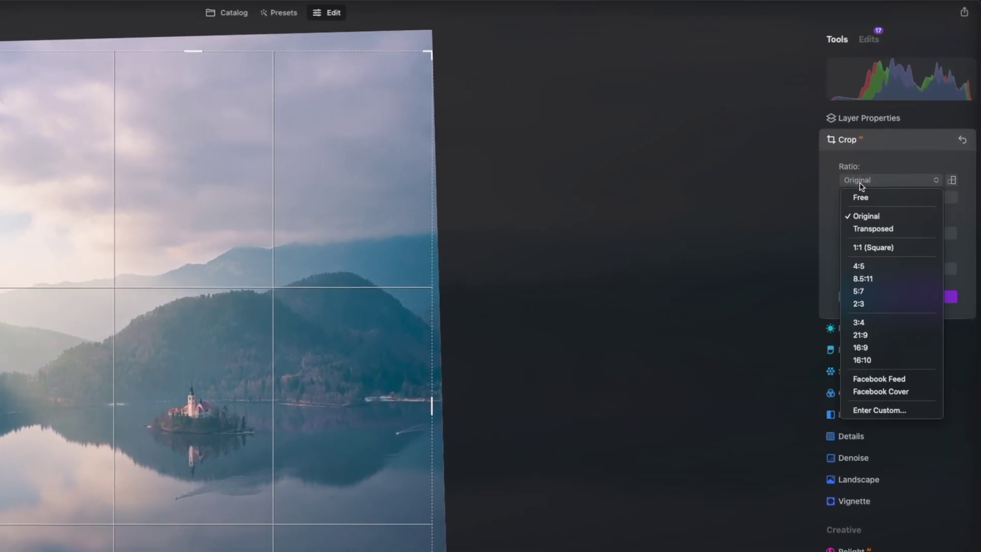
left_click(872, 270)
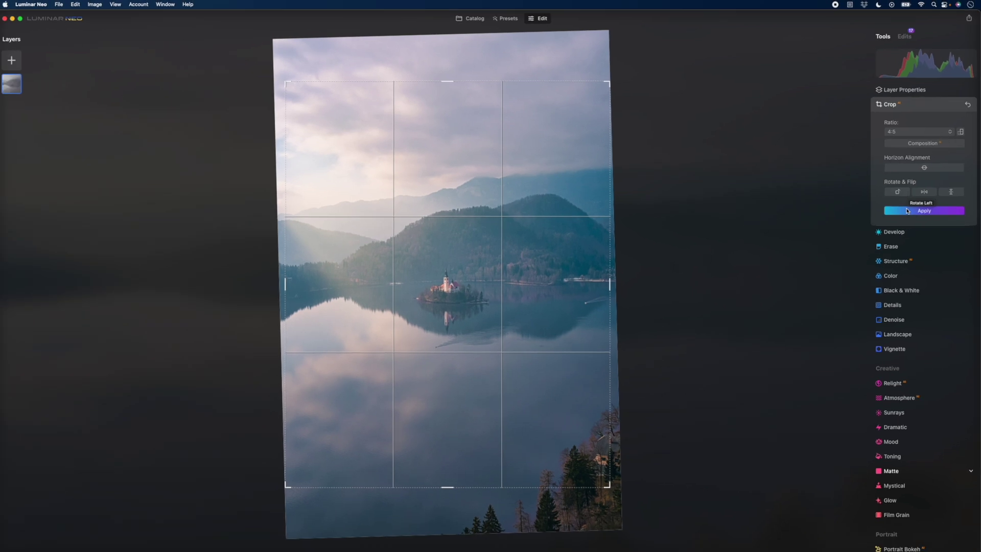
left_click(879, 299)
Step: Look at the Export option among the cropped photo's commands, and dismiss the list
right_click(505, 225)
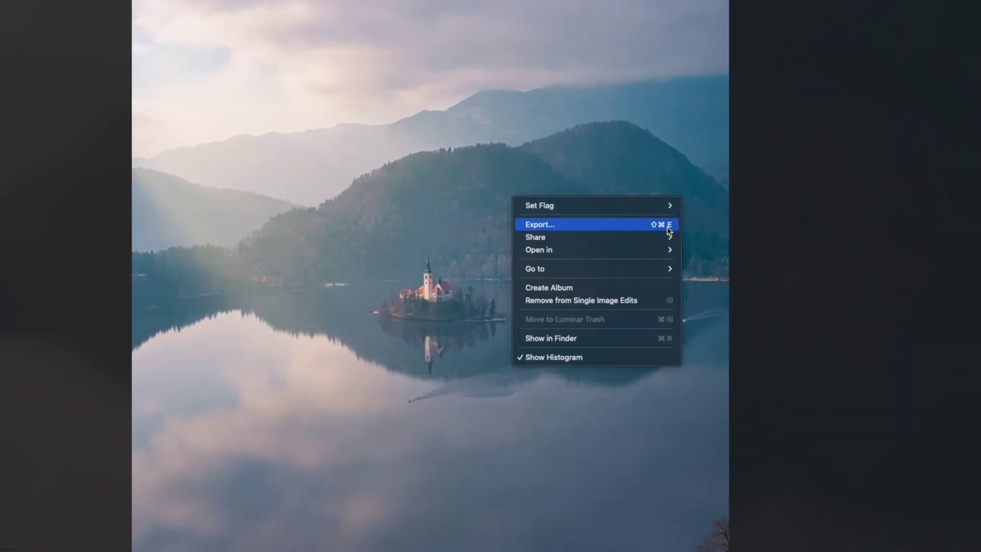
left_click(516, 125)
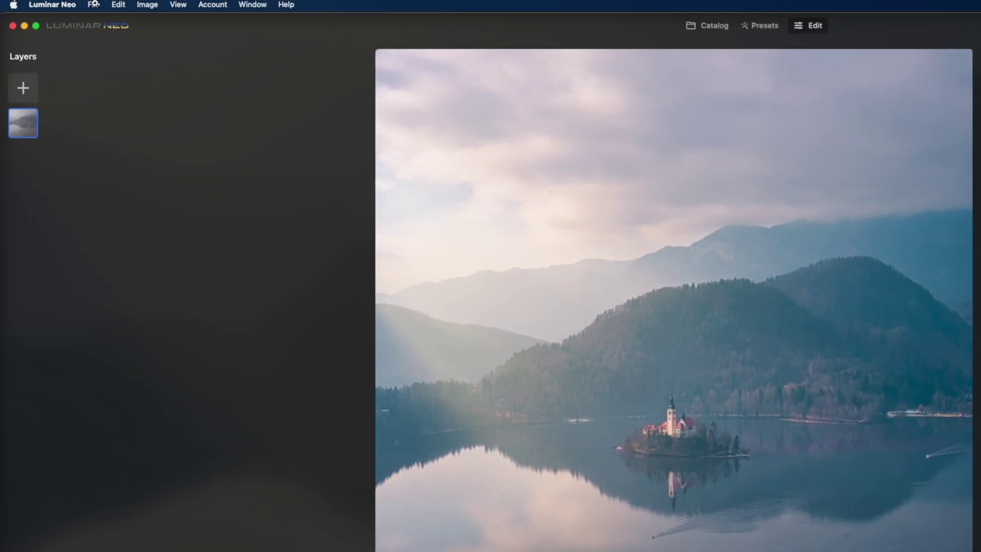
Step: Look at the Export command among the file commands, and dismiss the list
left_click(94, 5)
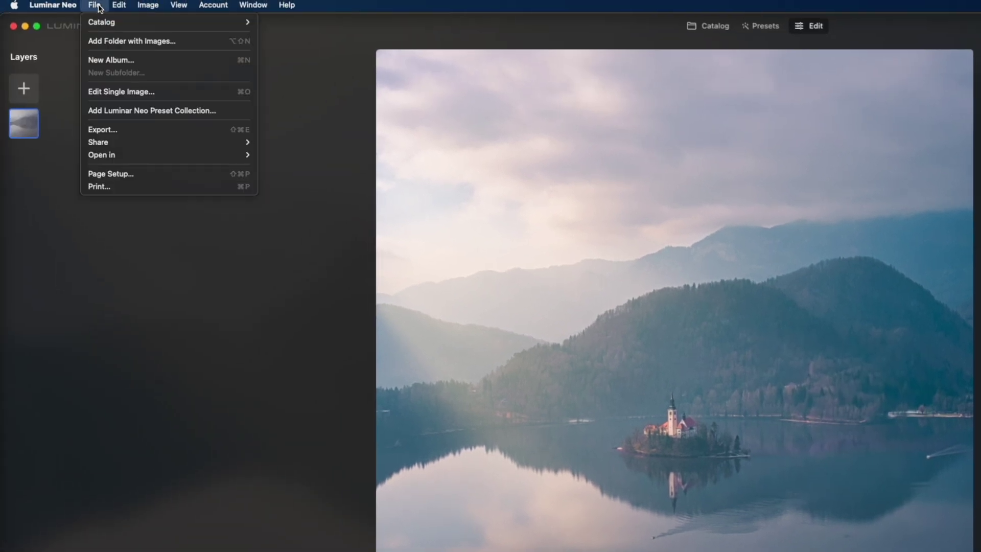
left_click(609, 202)
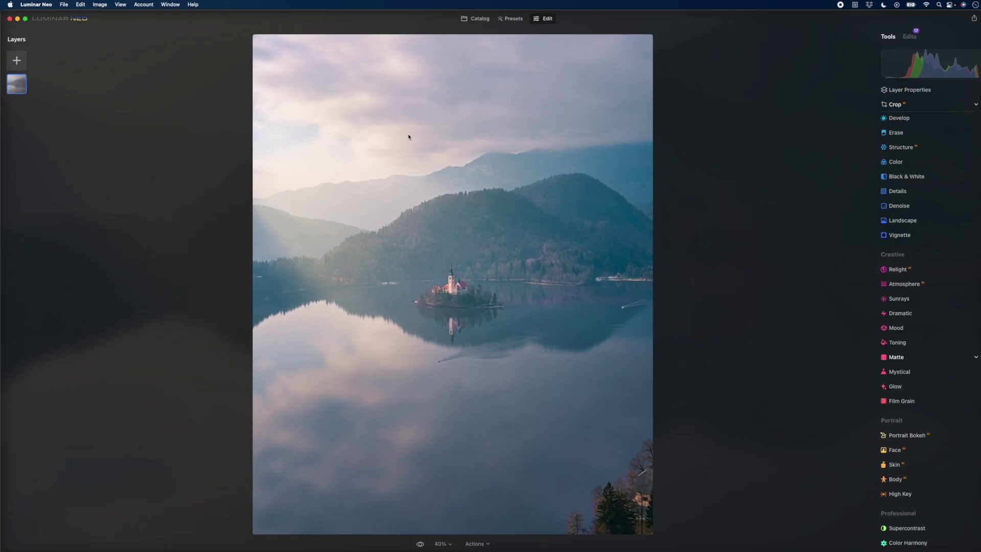
Step: In the catalog, copy the adjustments of the Venice canal photo and paste them onto the Prague square photo
left_click(473, 19)
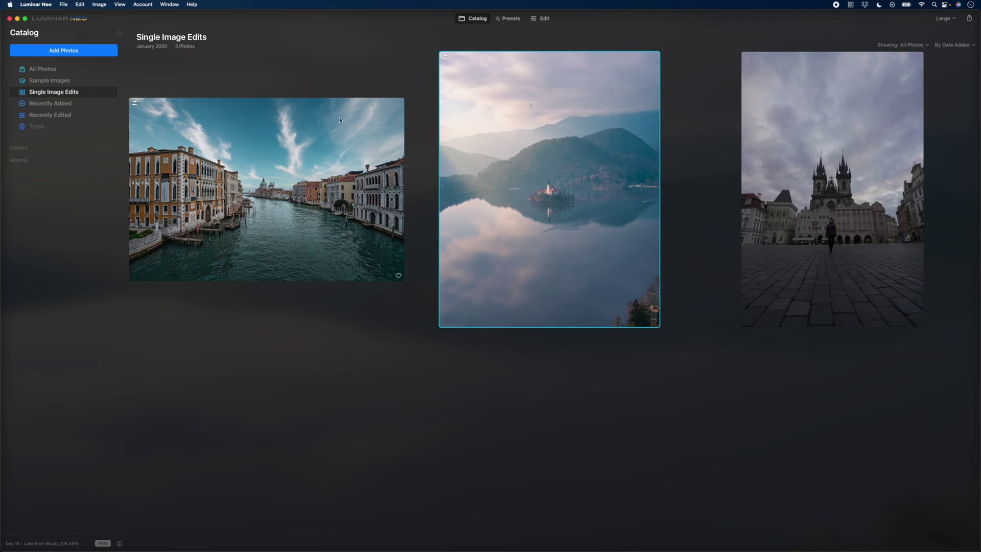
left_click(280, 137)
key("super+c")
left_click(818, 203)
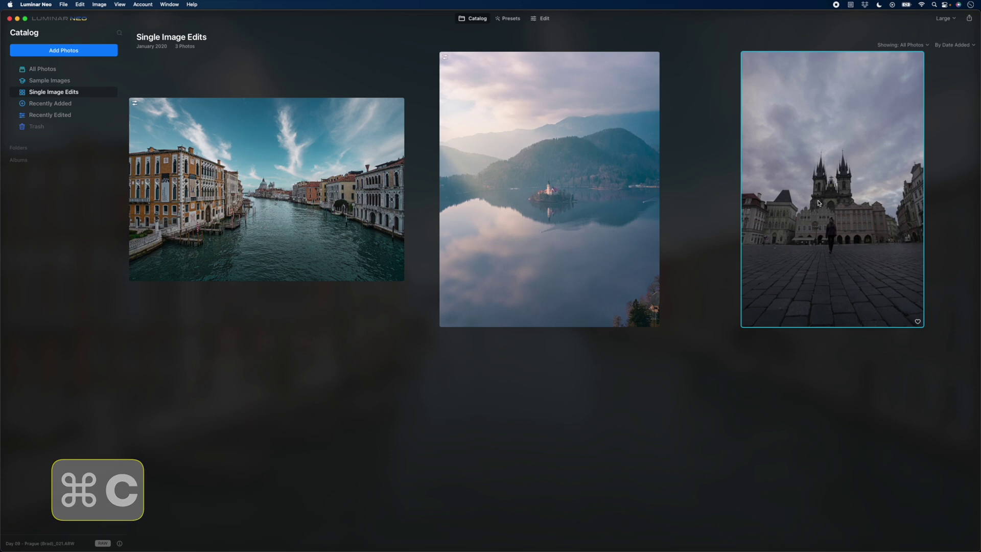
key("super+v")
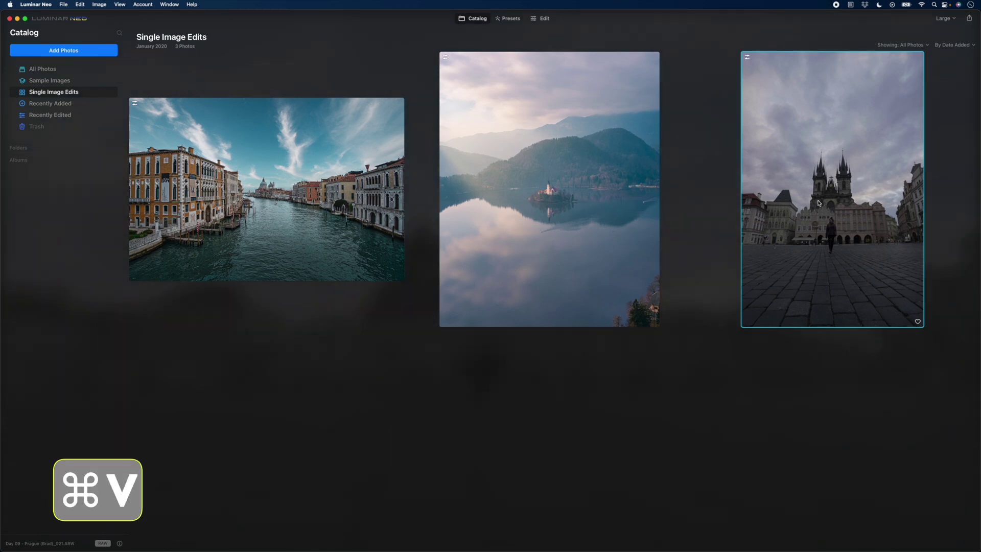
Step: Open the Prague photo for editing and remove the Relight and Sky adjustments from its applied edits
double_click(818, 203)
left_click(541, 19)
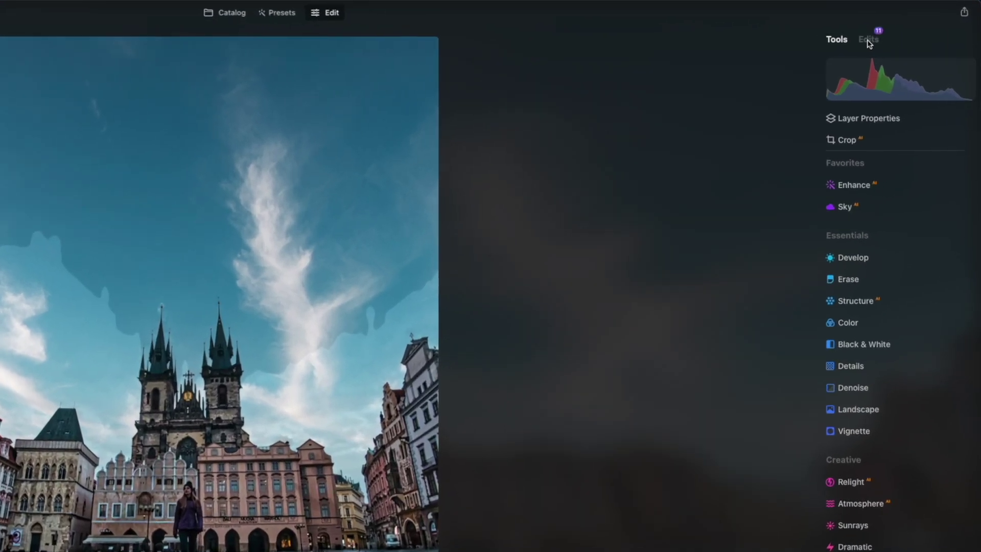
left_click(899, 37)
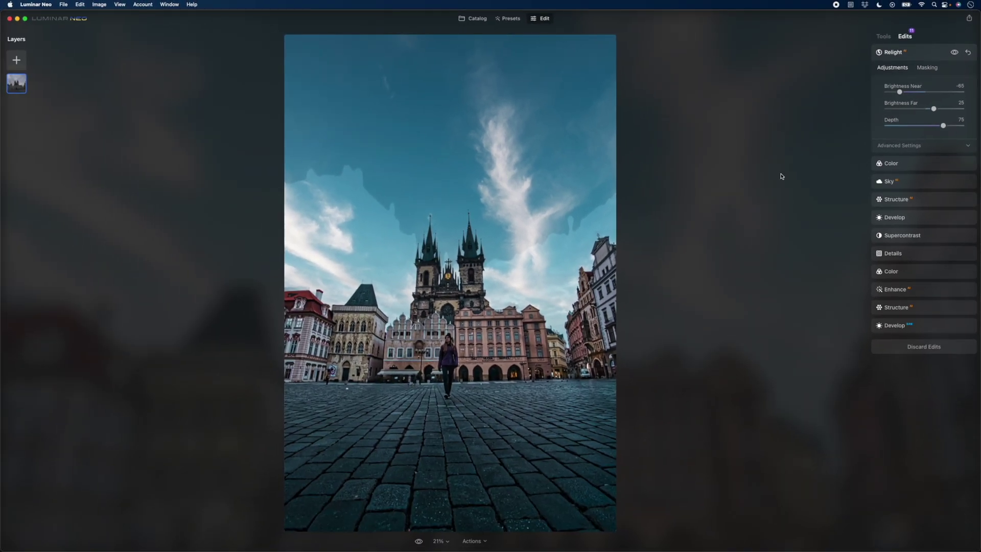
left_click(968, 53)
left_click(967, 52)
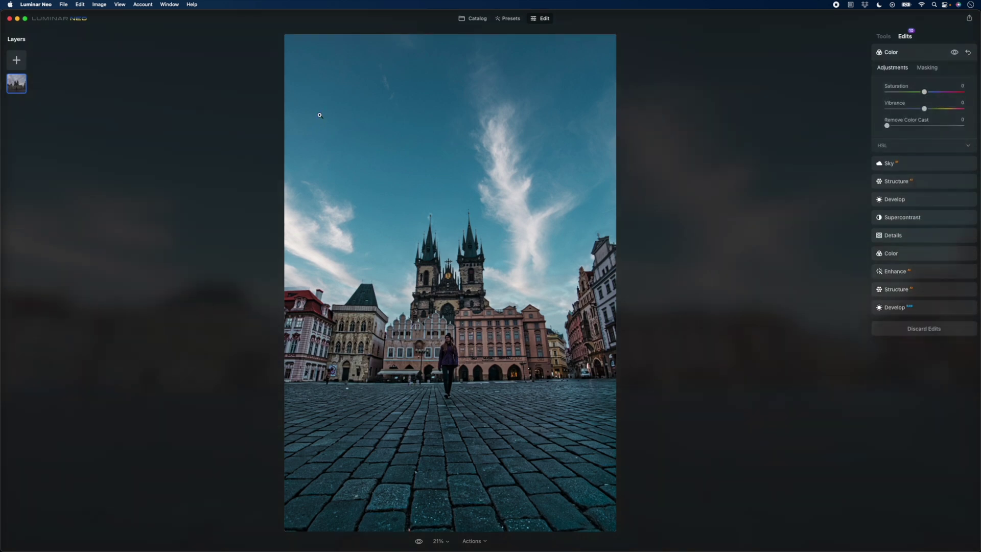
left_click(889, 163)
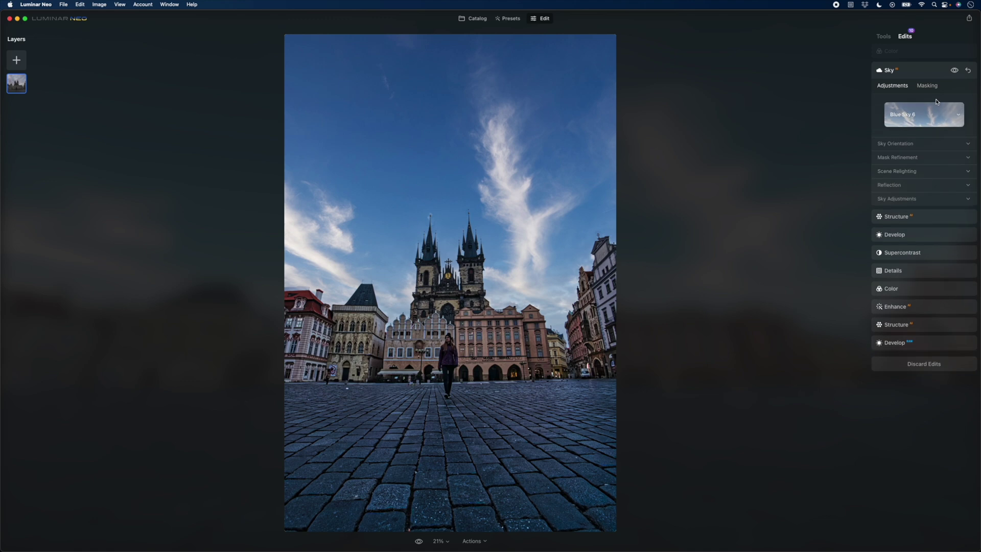
left_click(968, 71)
left_click(968, 71)
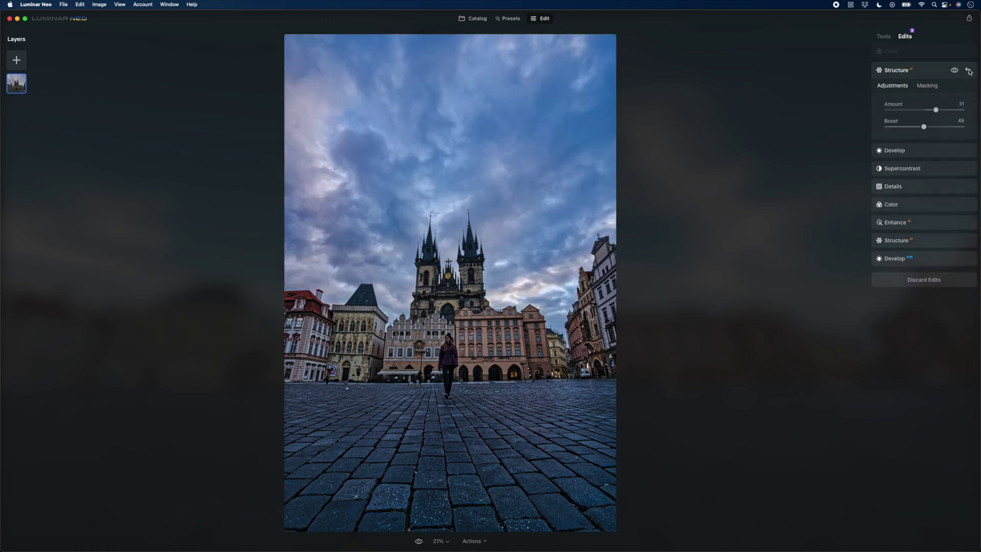
Step: Warm the Prague photo in Develop by setting Temperature to 5 and Tint to 9
left_click(884, 36)
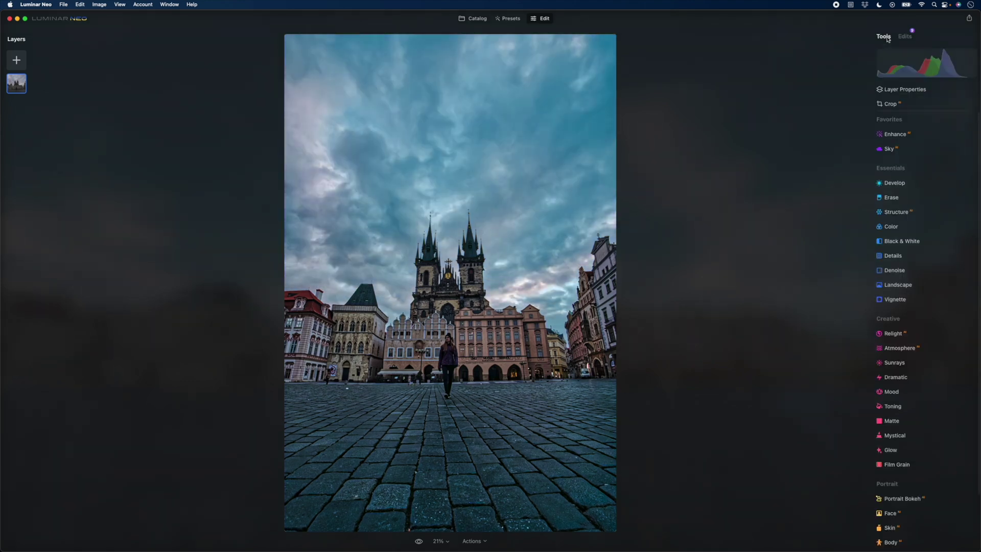
left_click(909, 186)
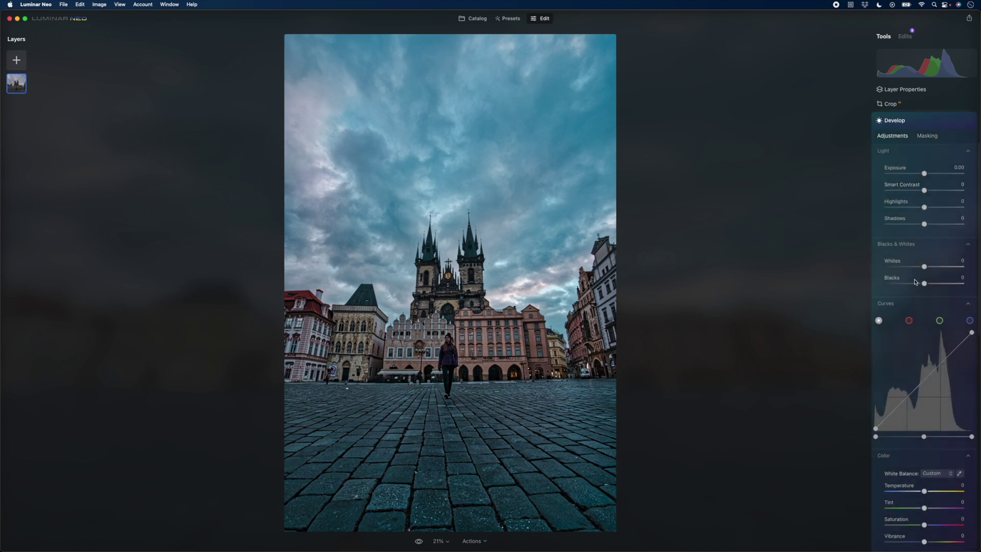
left_click(926, 308)
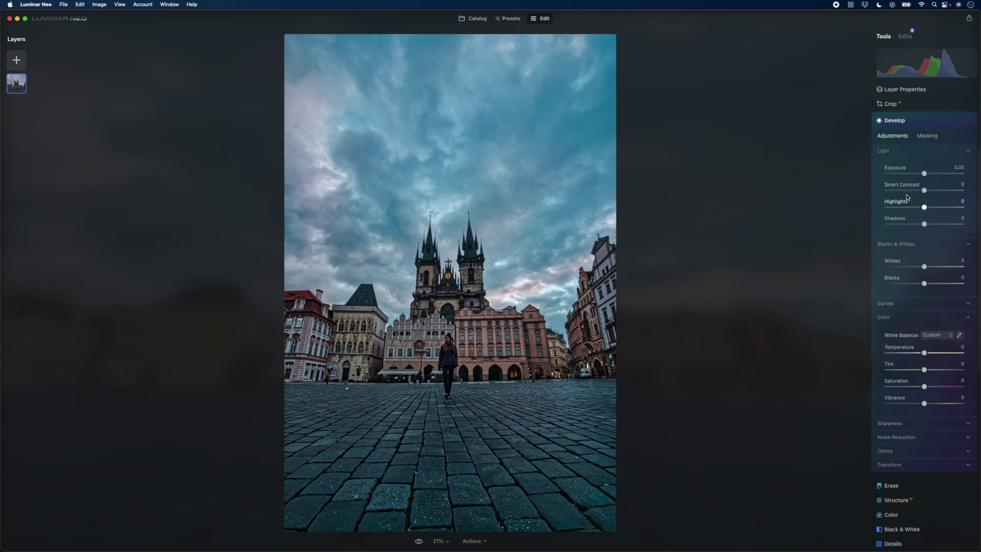
left_click(904, 152)
left_click_drag(924, 274, 926, 275)
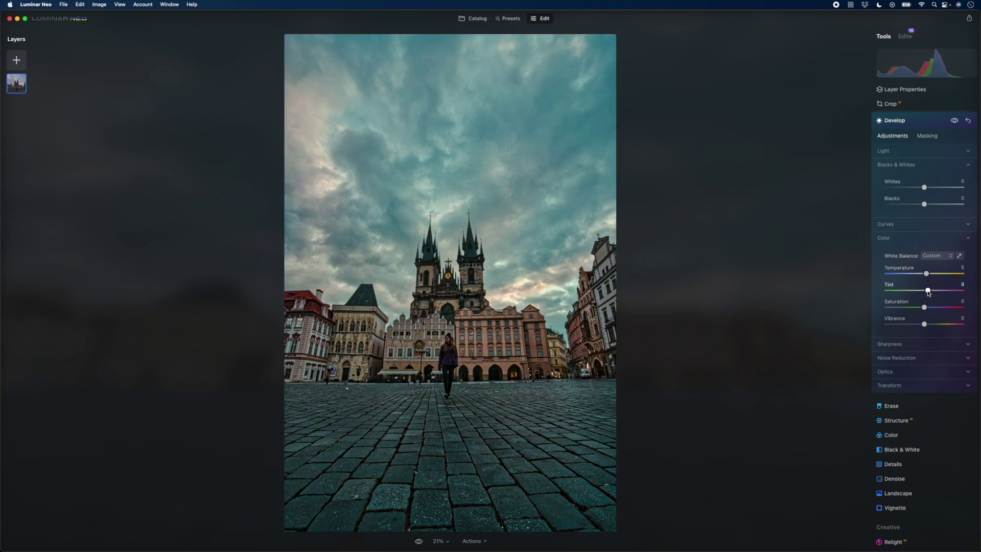
Step: Brighten the Prague photo with the Develop curve, raising one point in the shadows and one in the highlights
left_click(915, 224)
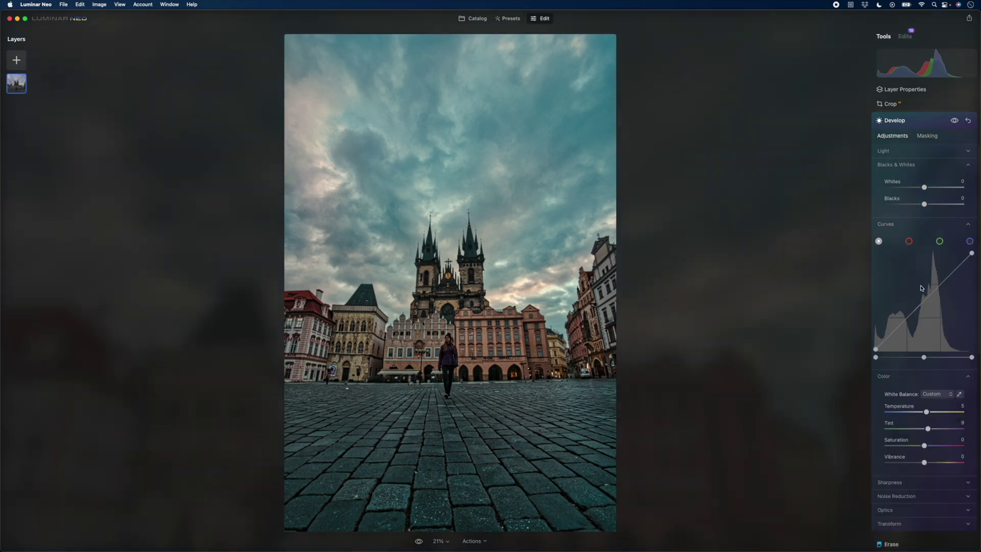
left_click_drag(896, 330, 893, 325)
left_click_drag(942, 278, 945, 279)
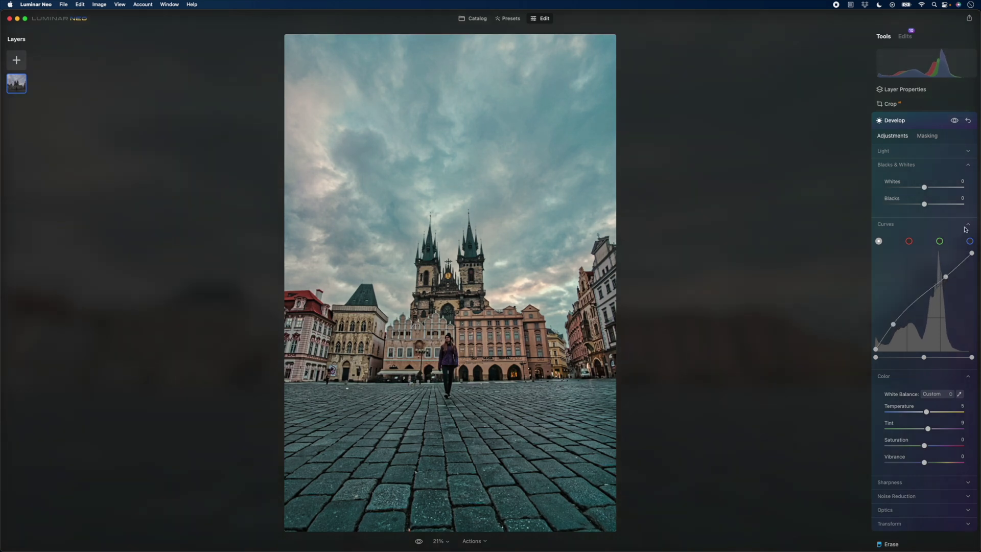
Step: Crop the Prague photo using automatic Horizon Alignment and Composition at the Original ratio, and apply the crop
left_click(892, 104)
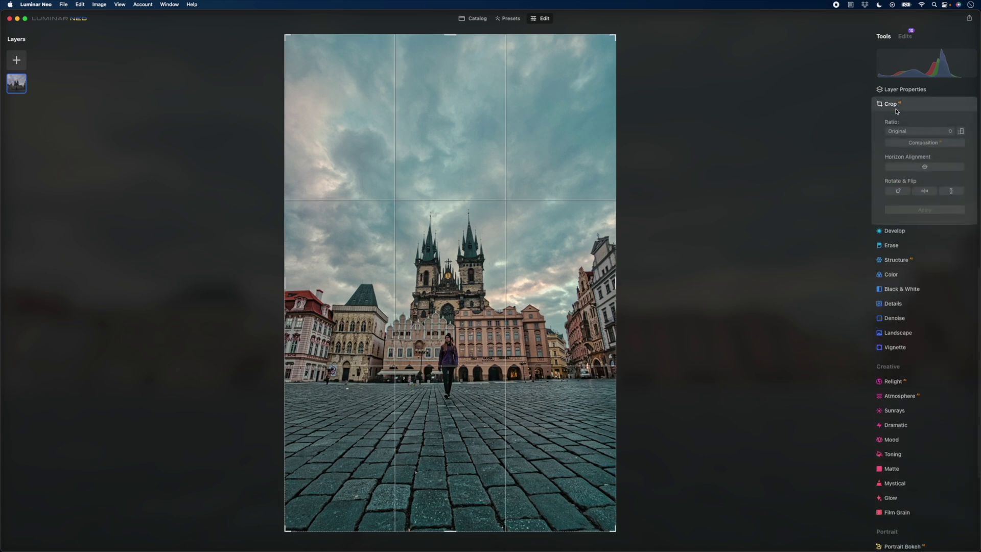
left_click(908, 171)
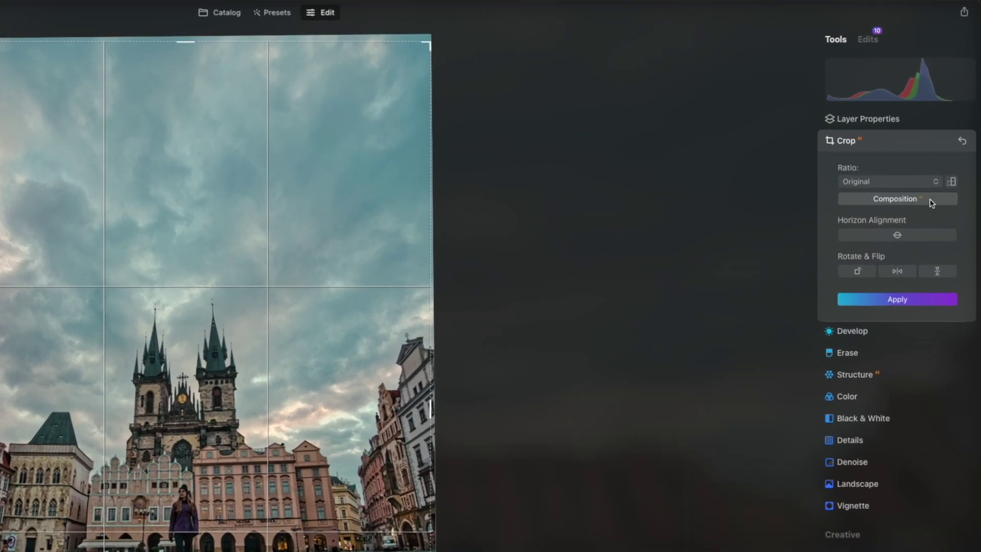
left_click(931, 201)
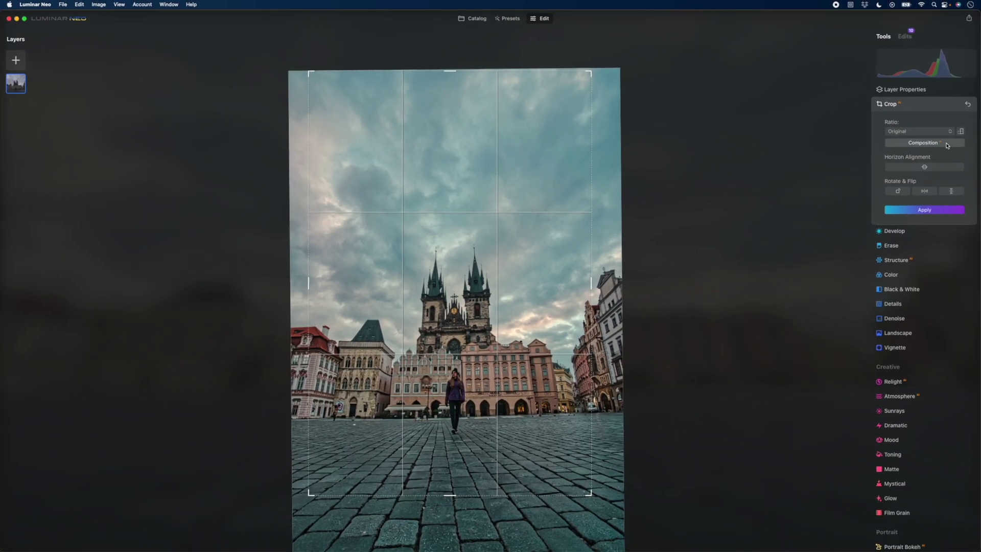
left_click(903, 210)
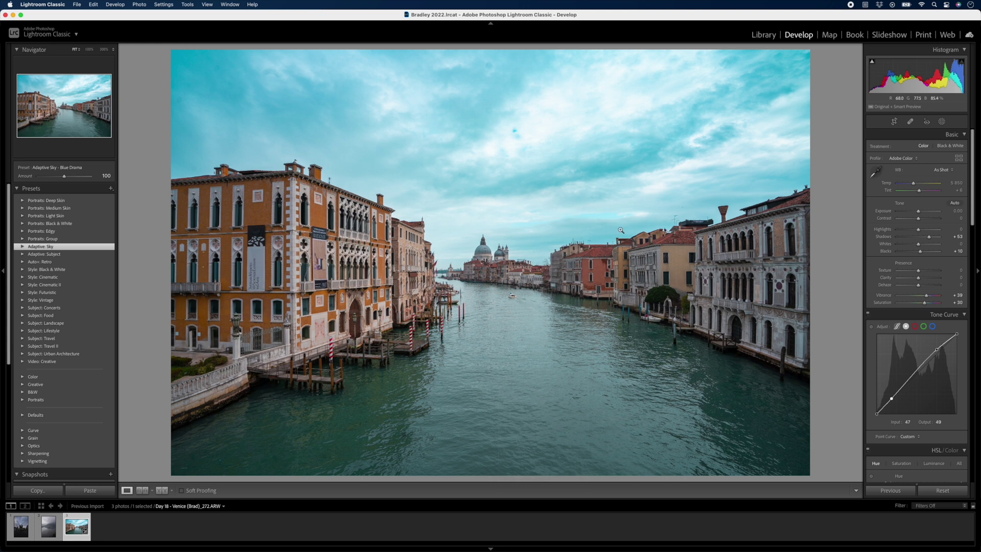
Step: Send the Venice canal photo from Lightroom Classic to Luminar Neo and switch to its editing tools
right_click(484, 230)
mouse_move(562, 303)
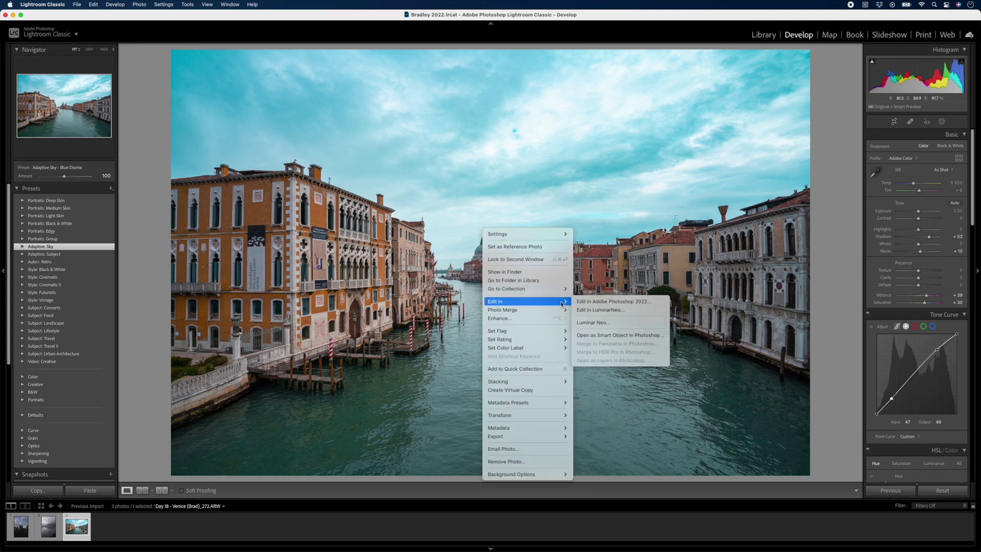
left_click(640, 324)
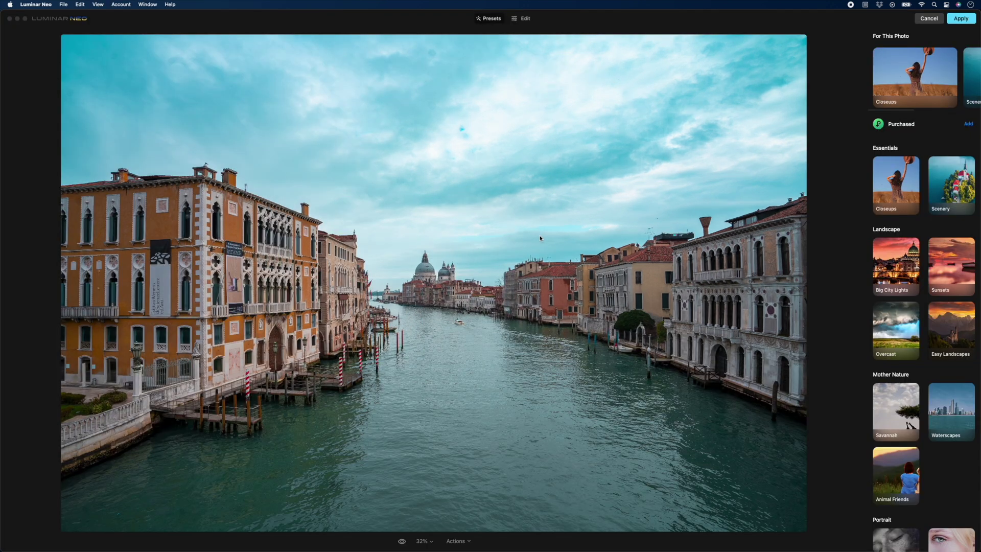
left_click(529, 20)
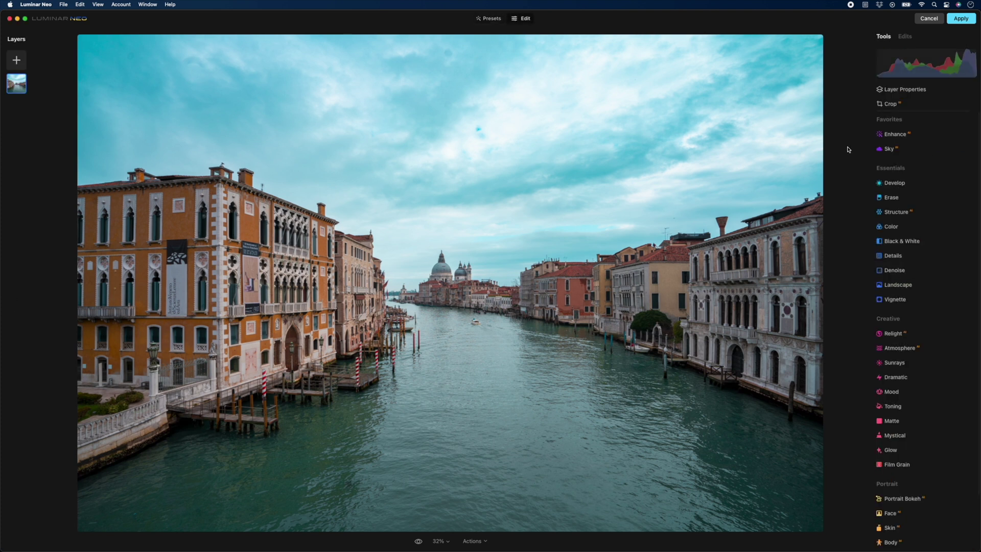
Step: Replace the Venice photo's sky with one of the cloudy blue sky presets and apply the result
left_click(888, 151)
left_click(923, 200)
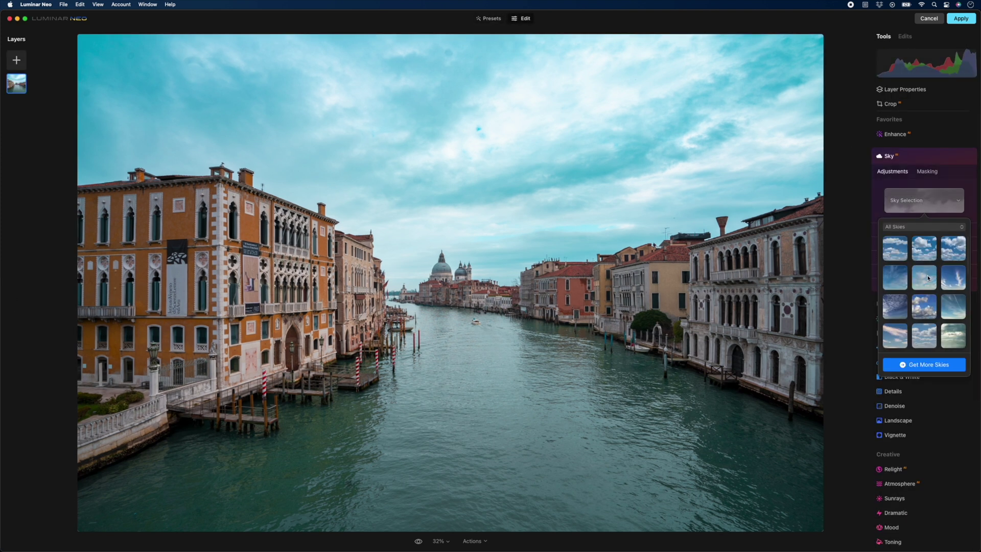
left_click(927, 306)
left_click(961, 18)
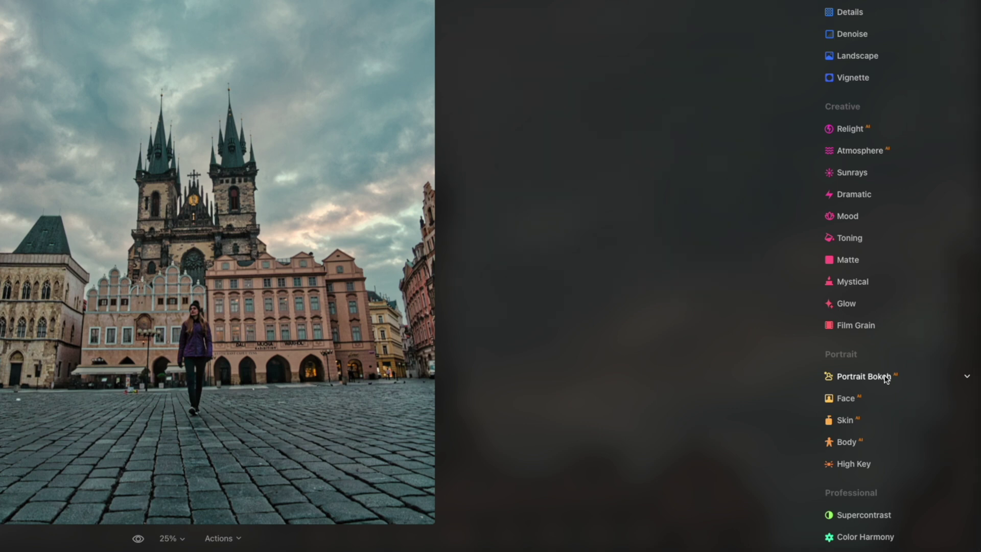
Step: Examine the adjustments offered by the Face, Skin and Body portrait tools on the Prague photo
left_click(853, 400)
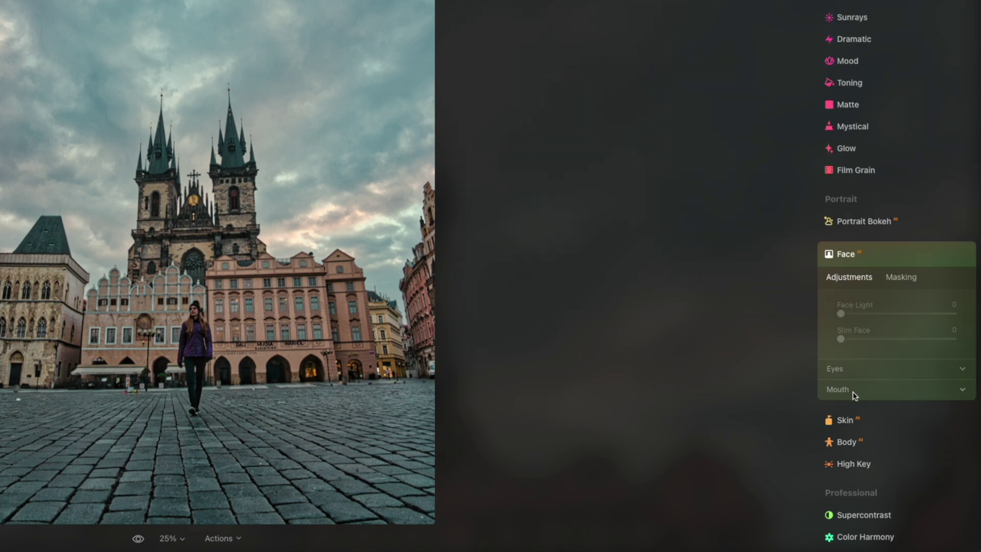
left_click(848, 418)
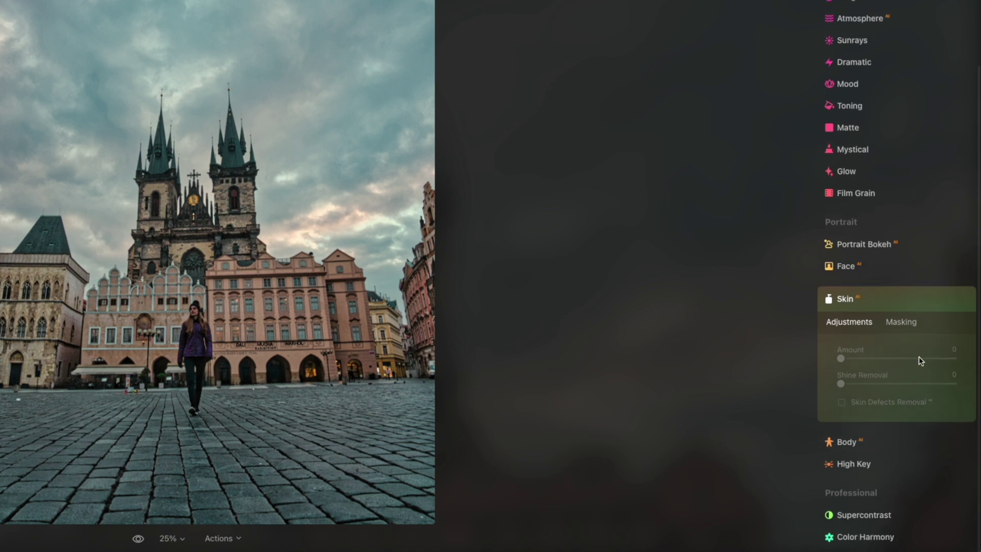
left_click(854, 439)
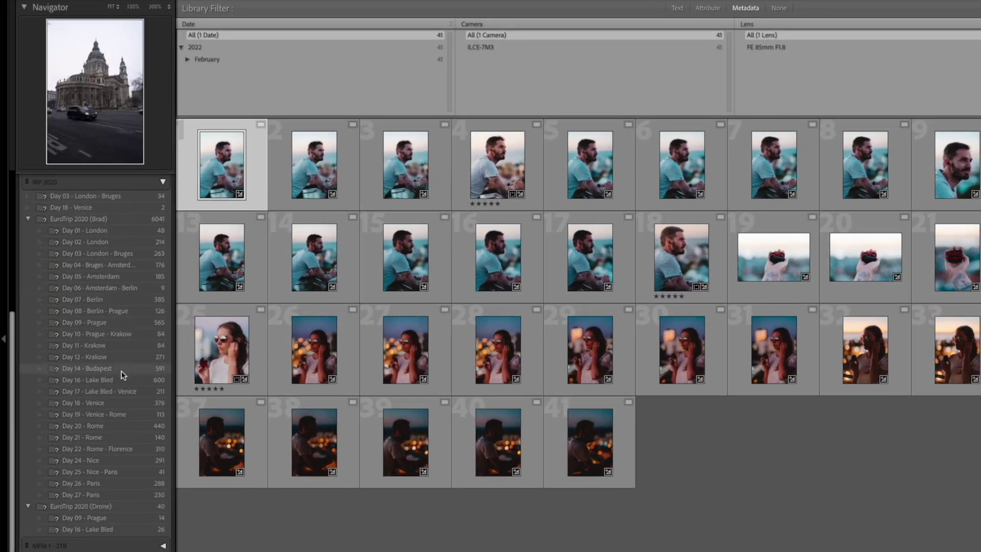
Step: In Lightroom Classic, show the main EuroTrip 2020 folder and browse its metadata filter's 2020 dates for a single day
left_click(75, 220)
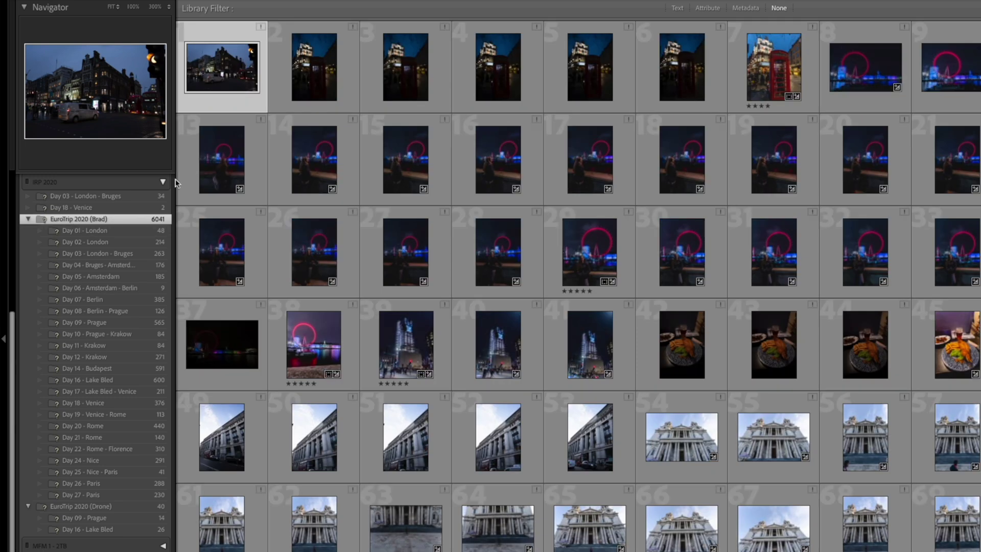
left_click(746, 8)
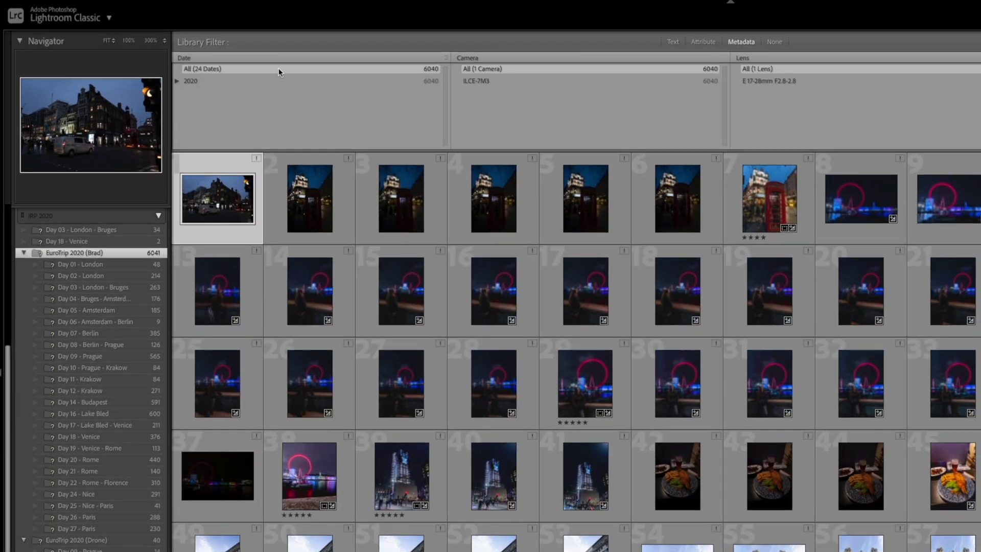
left_click(177, 81)
left_click(184, 95)
scroll(226, 107, "down", 3)
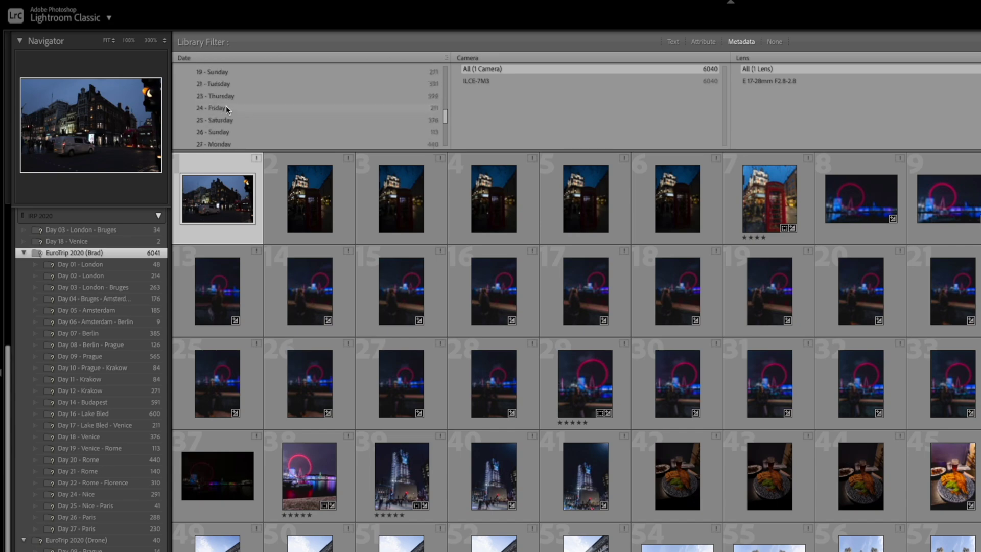
scroll(226, 108, "down", 2)
left_click(225, 108)
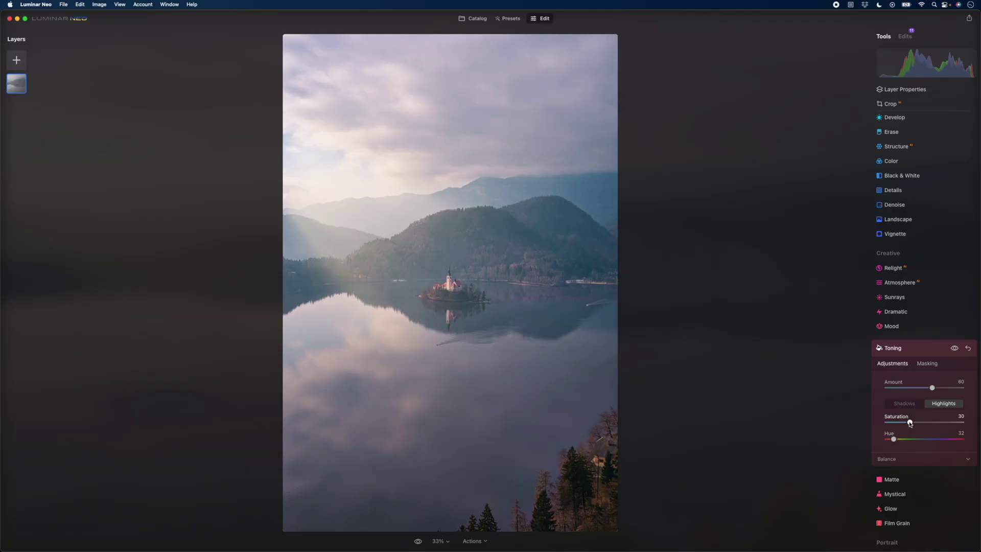
Step: Tint the lake photo's shadows in Toning with Hue 202 and a moderately reduced Saturation
left_click(903, 403)
left_click_drag(886, 422, 931, 441)
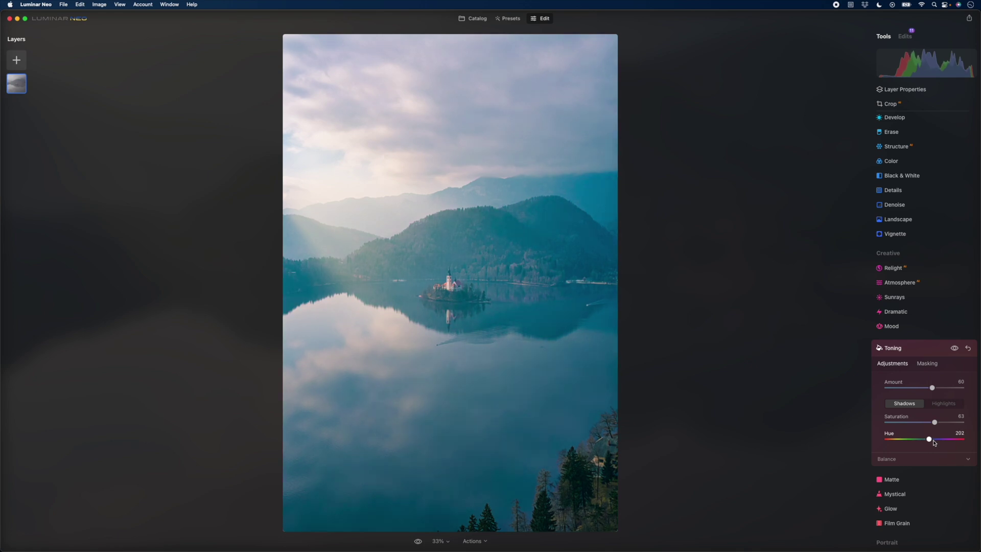
left_click_drag(935, 422, 912, 424)
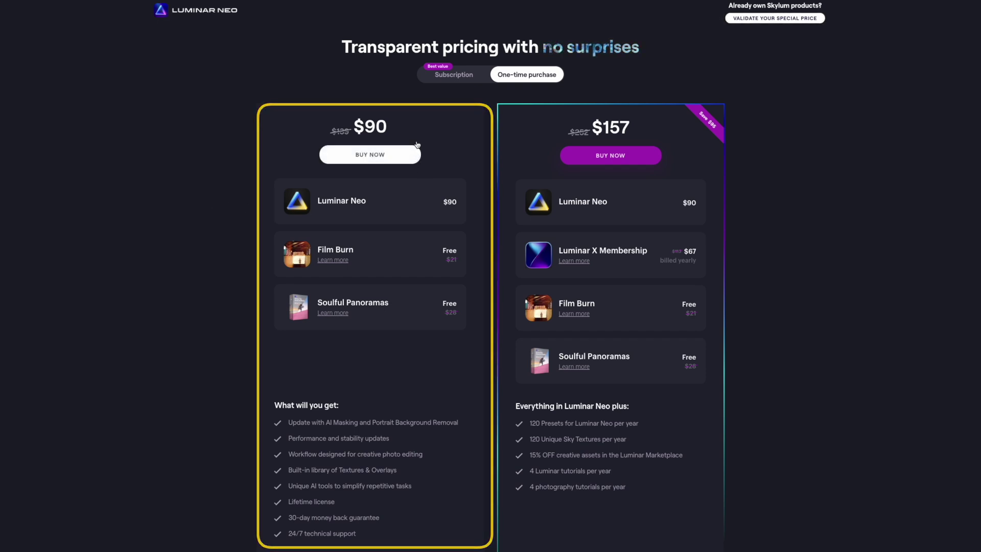
Step: Switch to the Luminar Neo pricing page and show its Subscription plans
left_click(454, 75)
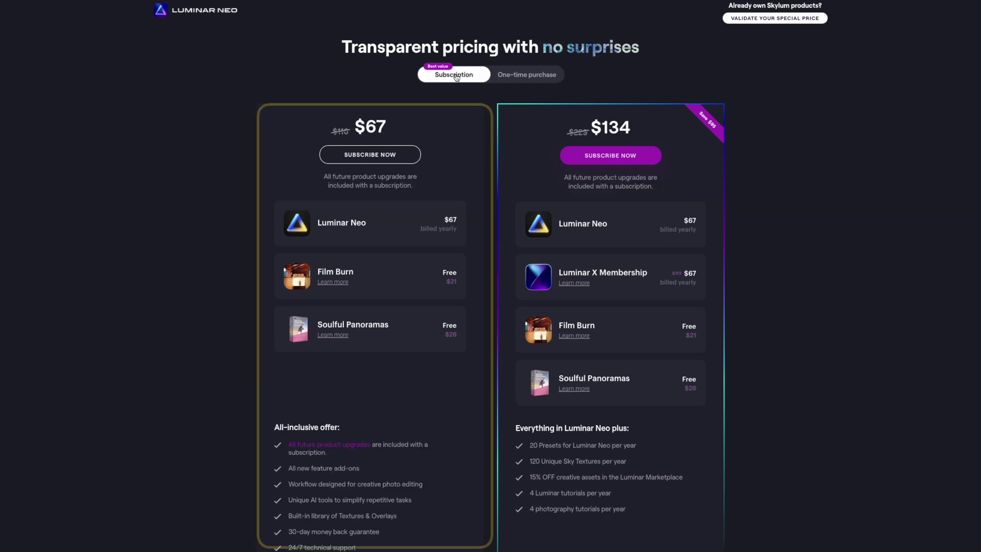